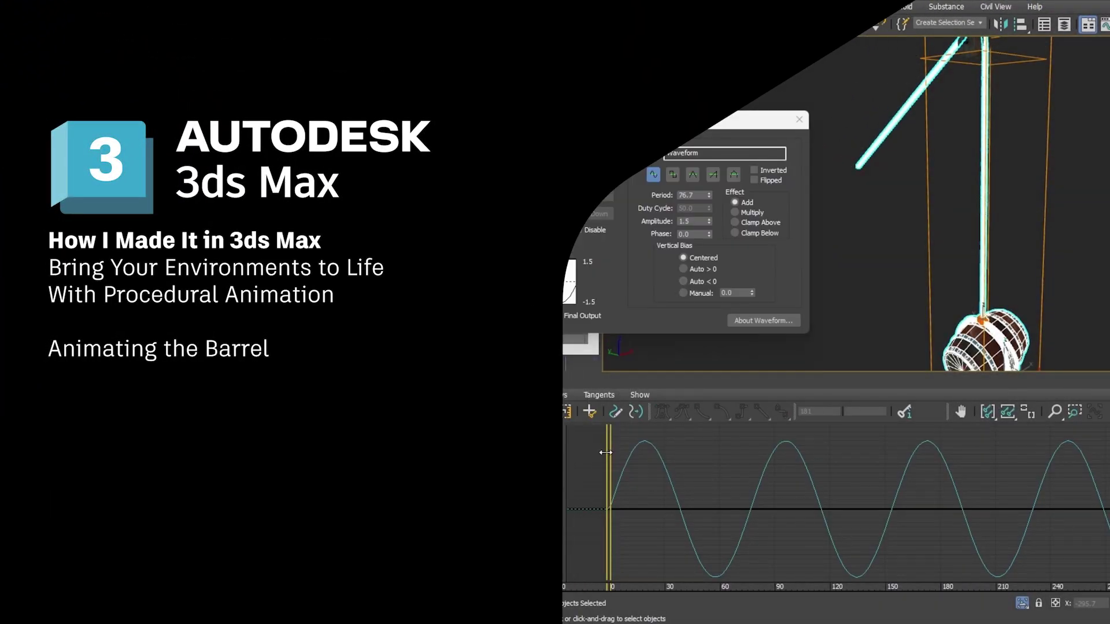
# Isolate the RopeHookBarrel group together with the Building using Alt+Q
pyautogui.moveTo(608, 465); pyautogui.dragTo(1105, 466)
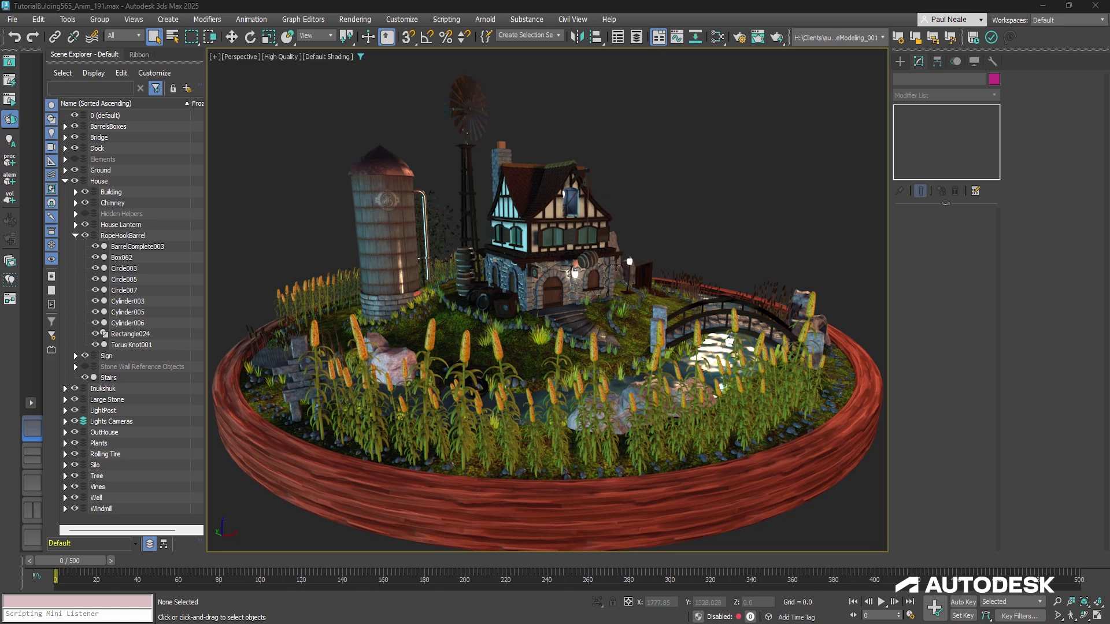
pyautogui.doubleClick(115, 236)
pyautogui.keyDown('alt'); pyautogui.moveTo(578, 462); pyautogui.dragTo(601, 462, button='middle'); pyautogui.keyUp('alt')
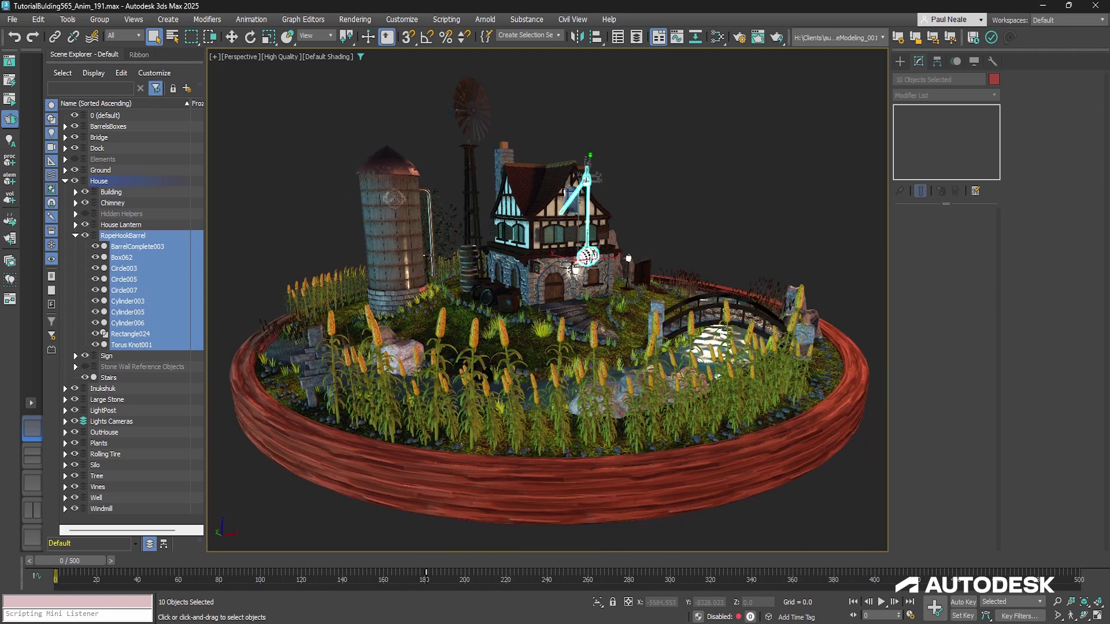
pyautogui.scroll(5, 591, 145)
pyautogui.keyDown('ctrl'); pyautogui.click(578, 194); pyautogui.keyUp('ctrl')
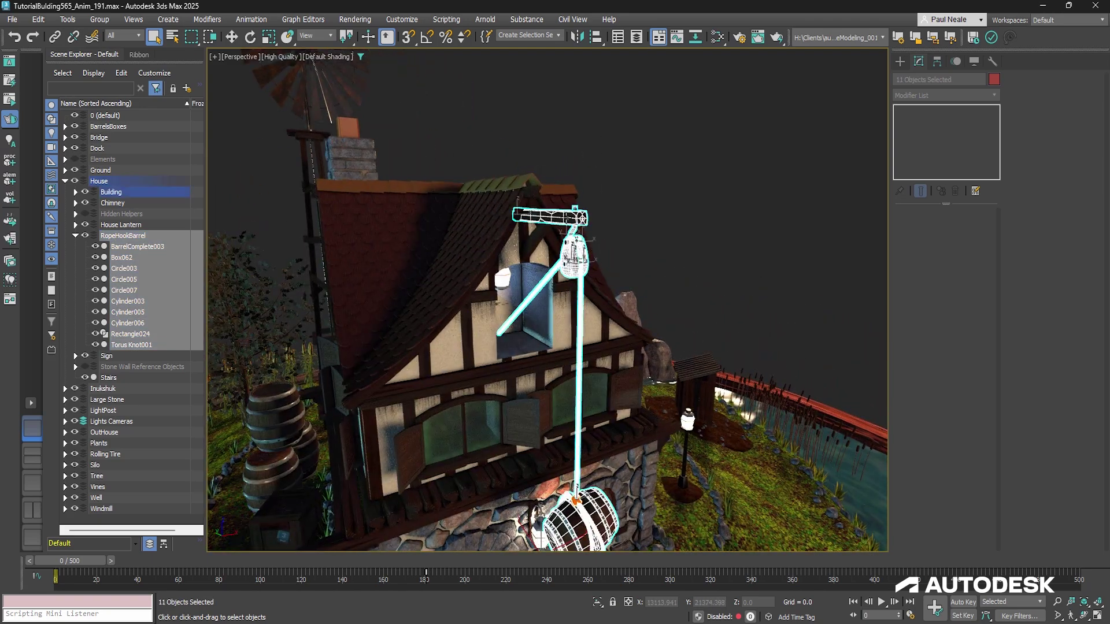
pyautogui.keyDown('alt'); pyautogui.moveTo(648, 202); pyautogui.dragTo(666, 207, button='middle'); pyautogui.keyUp('alt')
pyautogui.hotkey('alt', 'q')
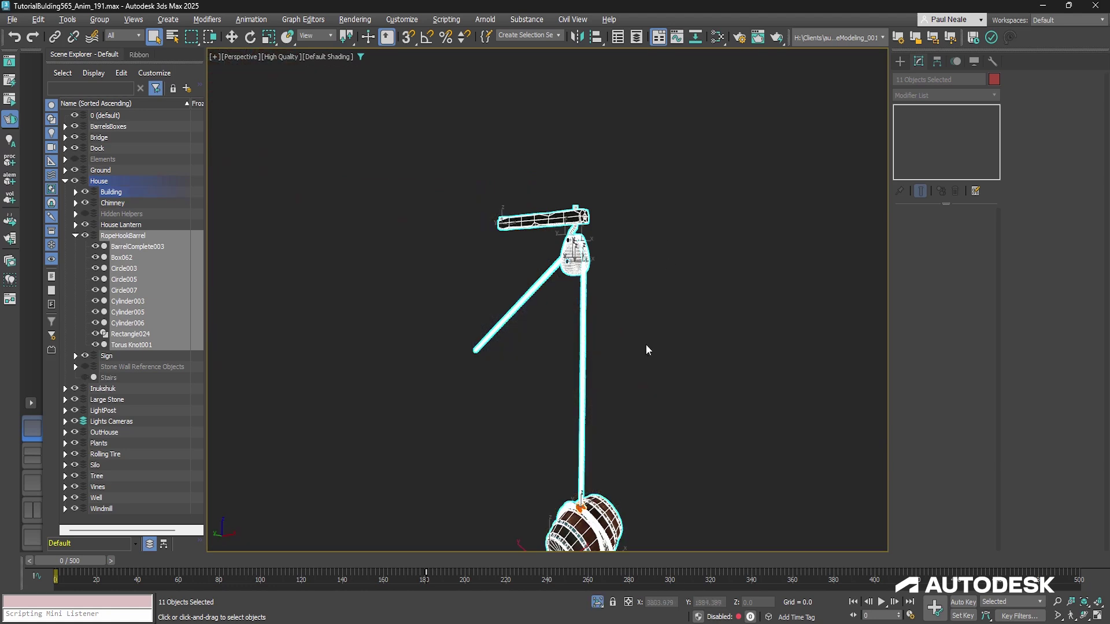
# Play the barrel swing, rewind to frame 0, and reselect the rope pieces carrying the Bend
pyautogui.moveTo(646, 347)
pyautogui.keyDown('alt'); pyautogui.mouseDown(button='middle')
pyautogui.moveTo(627, 359)
pyautogui.moveTo(616, 317)
pyautogui.mouseUp(button='middle'); pyautogui.keyUp('alt')
pyautogui.click(693, 352)
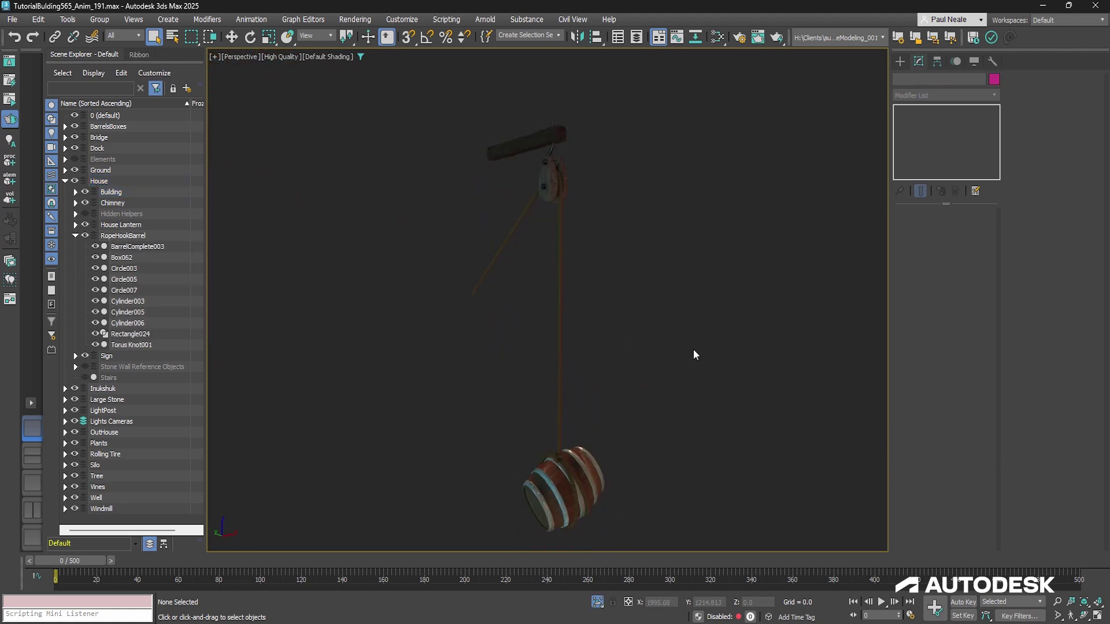
pyautogui.keyDown('alt'); pyautogui.moveTo(694, 351); pyautogui.dragTo(689, 345, button='middle'); pyautogui.keyUp('alt')
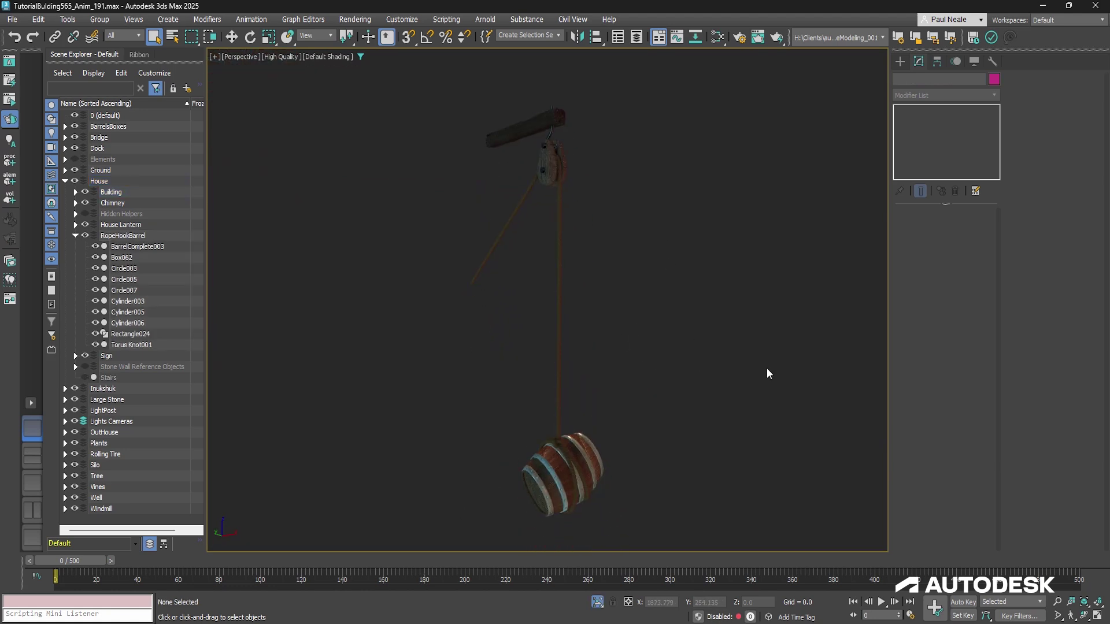
pyautogui.press('/')
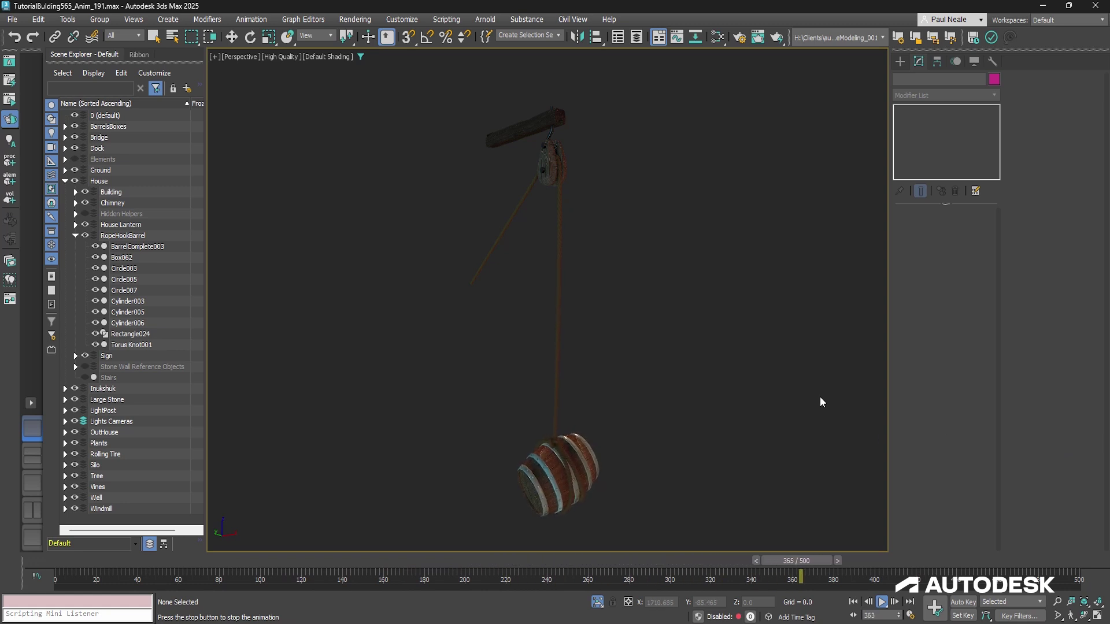
pyautogui.moveTo(798, 561); pyautogui.dragTo(39, 573)
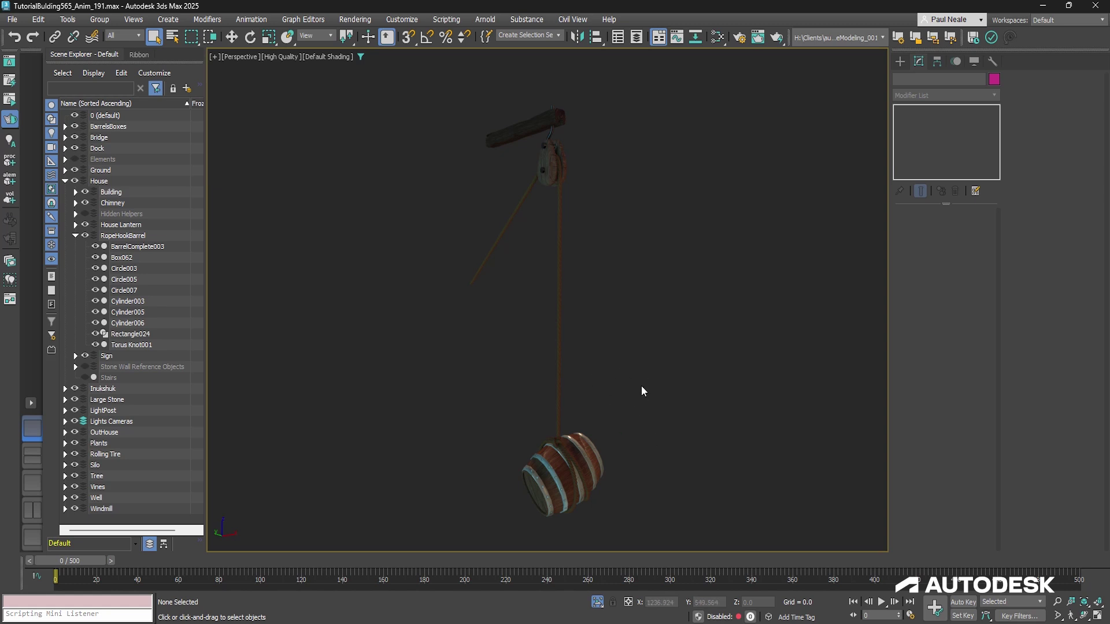
pyautogui.hotkey('ctrl', 'z')
pyautogui.keyDown('alt'); pyautogui.moveTo(788, 473); pyautogui.dragTo(702, 395, button='middle'); pyautogui.keyUp('alt')
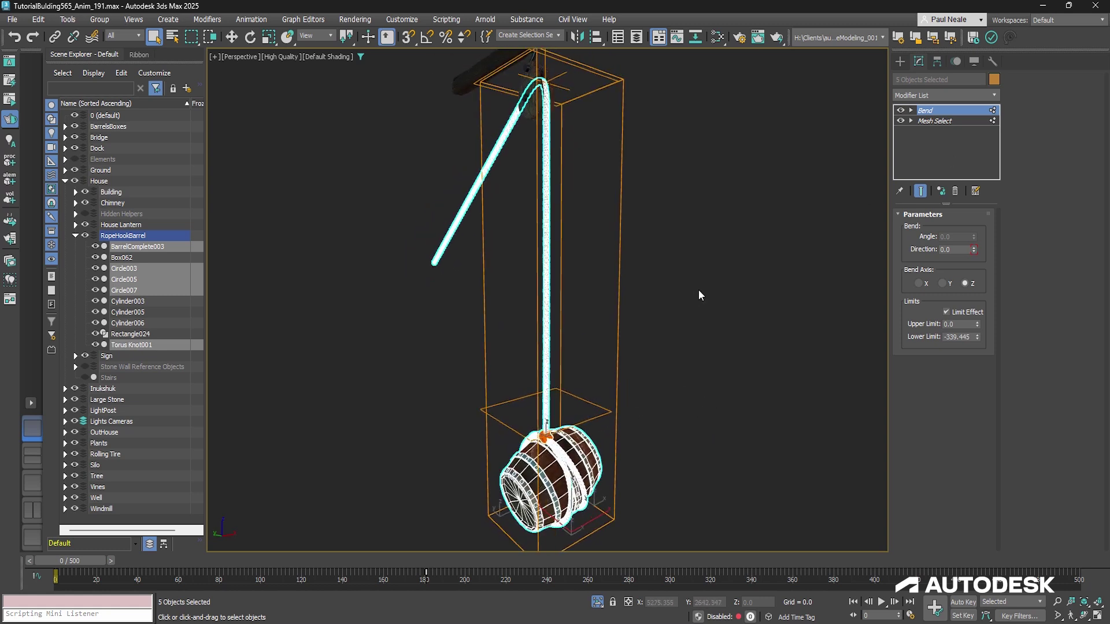
pyautogui.keyDown('alt'); pyautogui.moveTo(699, 290); pyautogui.dragTo(741, 279, button='middle'); pyautogui.keyUp('alt')
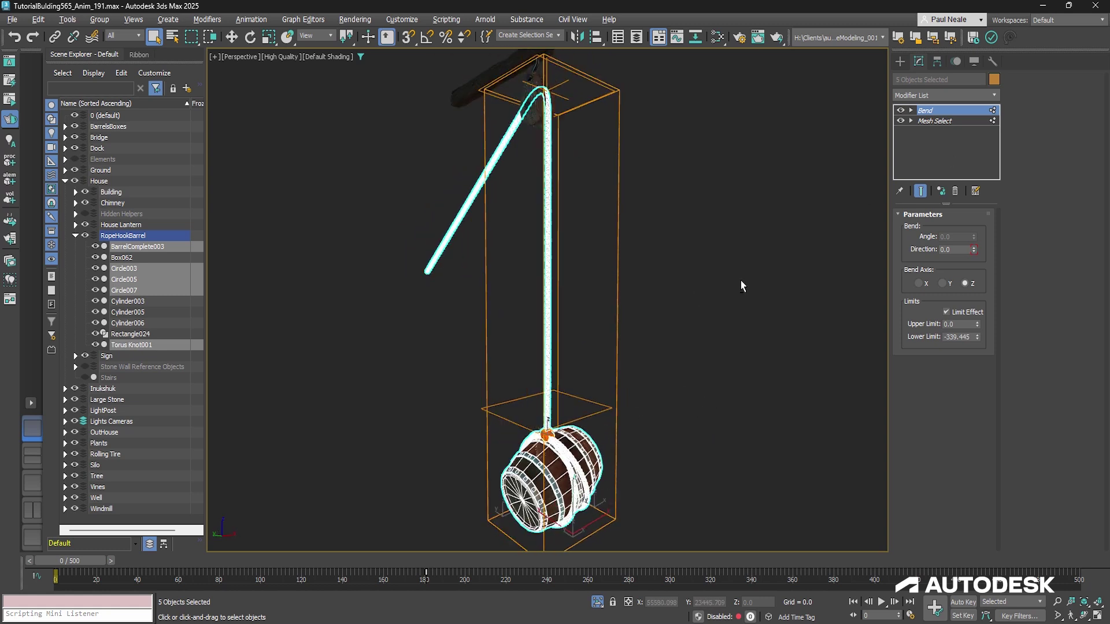
pyautogui.click(933, 121)
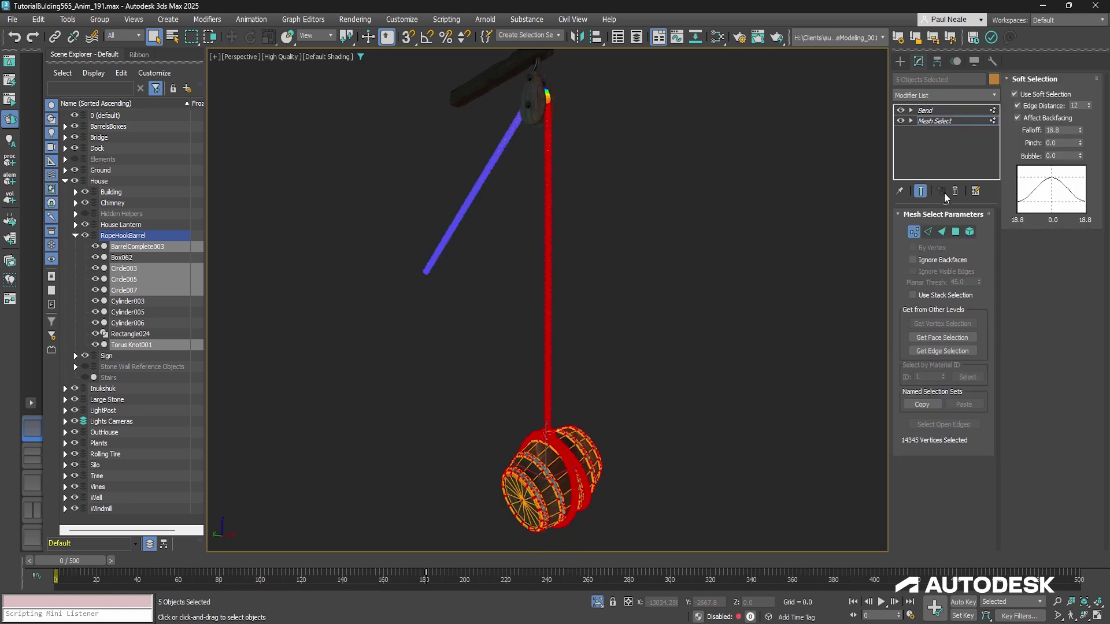
pyautogui.moveTo(705, 397)
pyautogui.keyDown('alt'); pyautogui.mouseDown(button='middle')
pyautogui.moveTo(619, 417)
pyautogui.moveTo(719, 400)
pyautogui.moveTo(700, 387)
pyautogui.mouseUp(button='middle'); pyautogui.keyUp('alt')
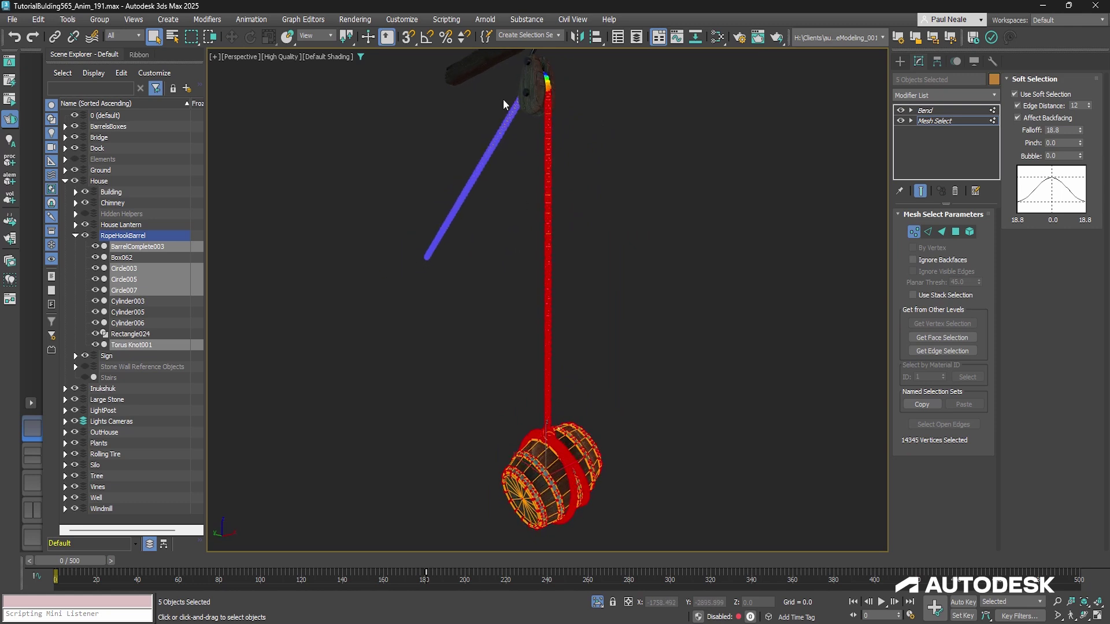
pyautogui.keyDown('alt'); pyautogui.moveTo(620, 189); pyautogui.dragTo(550, 149, button='middle'); pyautogui.keyUp('alt')
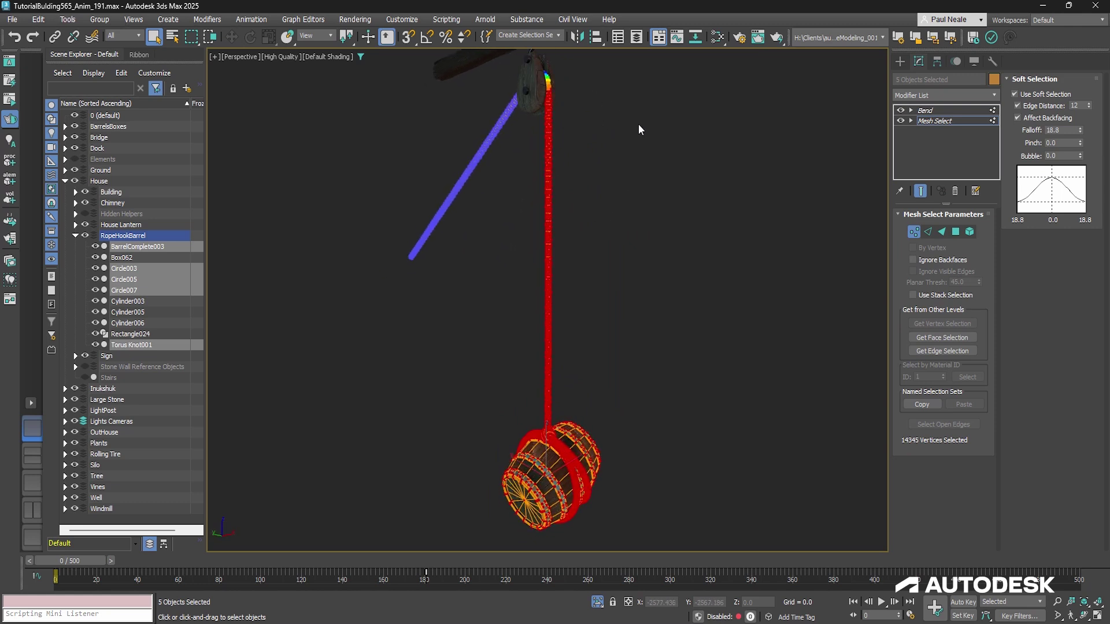
pyautogui.moveTo(639, 129); pyautogui.dragTo(642, 152, button='middle')
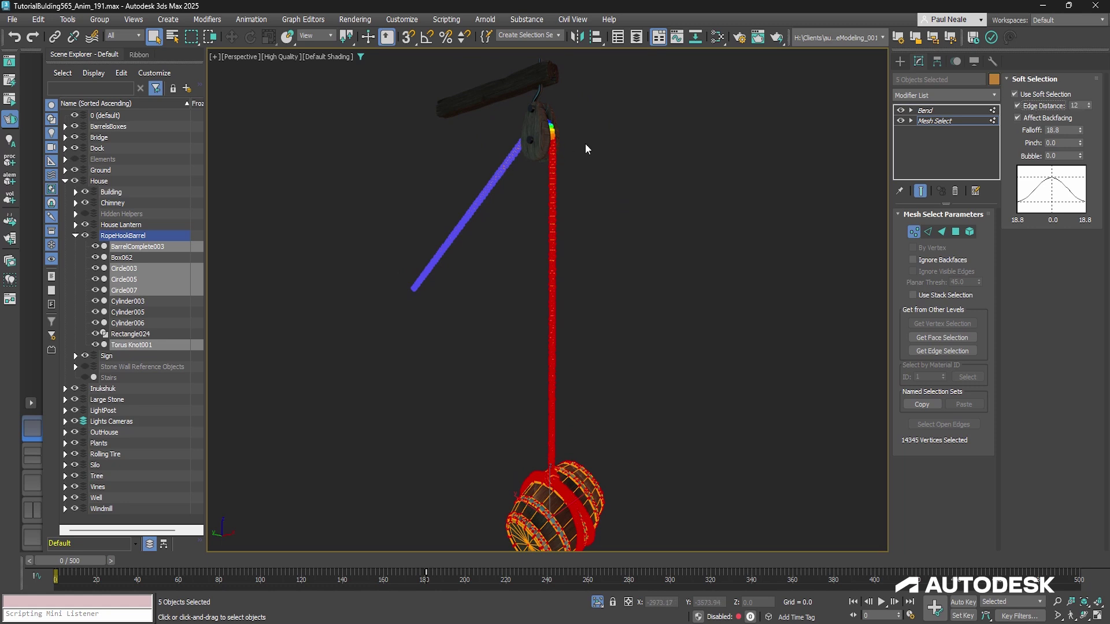
pyautogui.scroll(5, 549, 132)
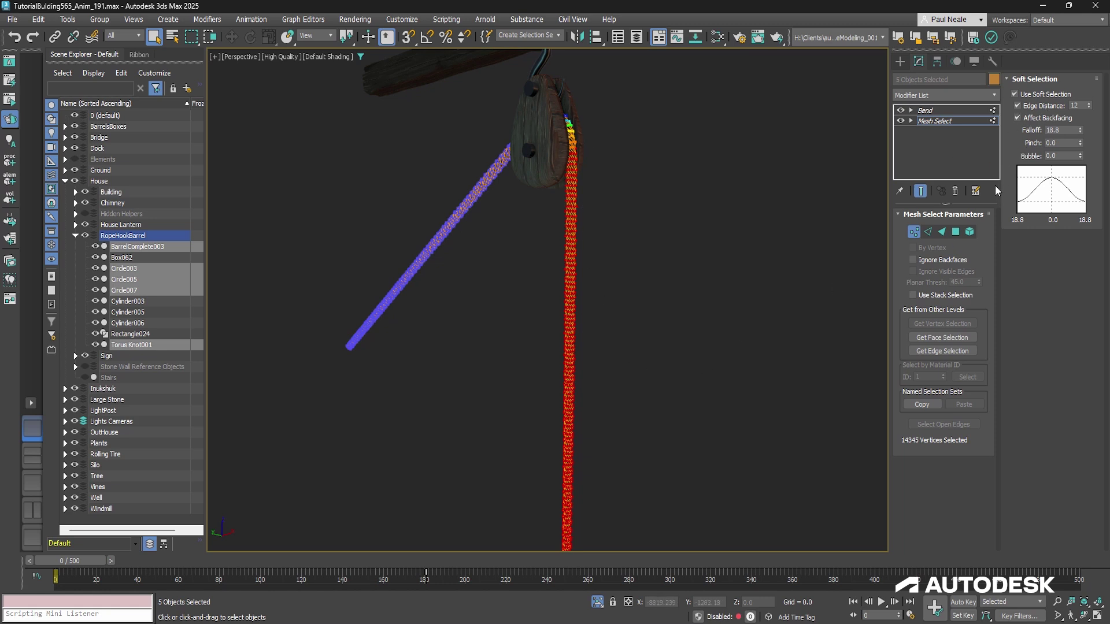
pyautogui.keyDown('alt'); pyautogui.moveTo(592, 164); pyautogui.dragTo(565, 128, button='middle'); pyautogui.keyUp('alt')
pyautogui.scroll(-5, 604, 231)
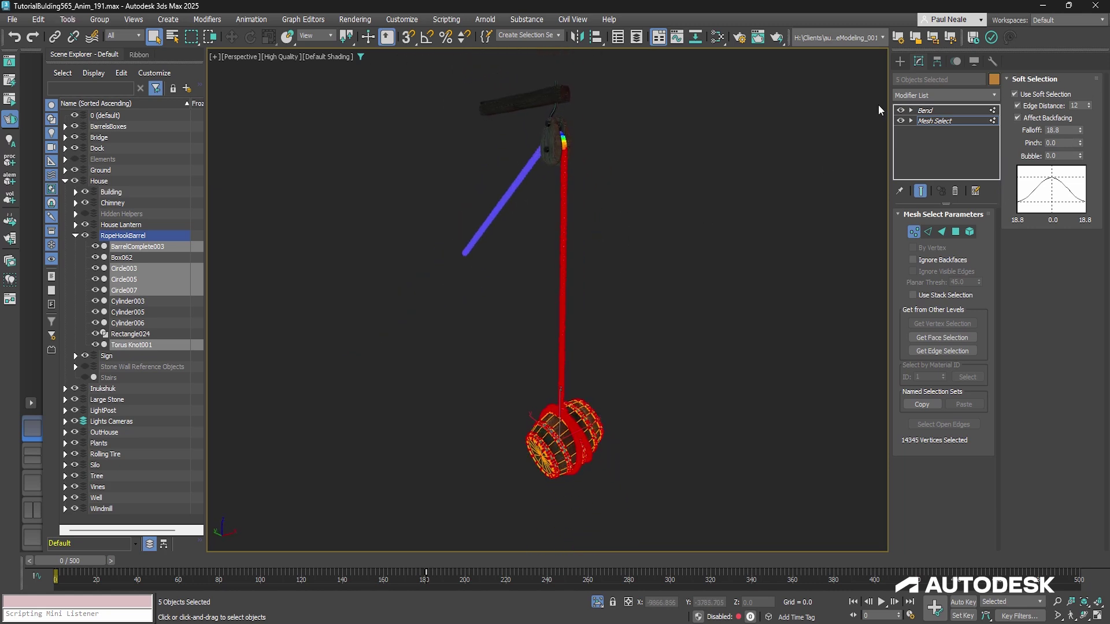
pyautogui.click(927, 111)
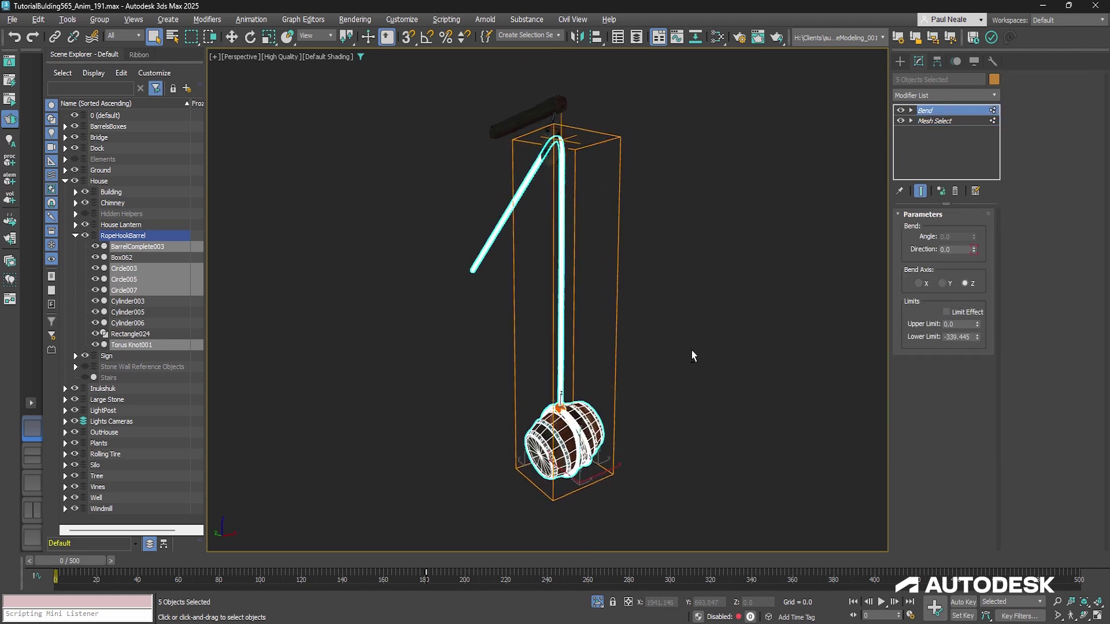
# Turn on the Bend's Limit Effect and lower its lower limit to -386.967, checking the swing
pyautogui.moveTo(82, 565); pyautogui.dragTo(503, 580)
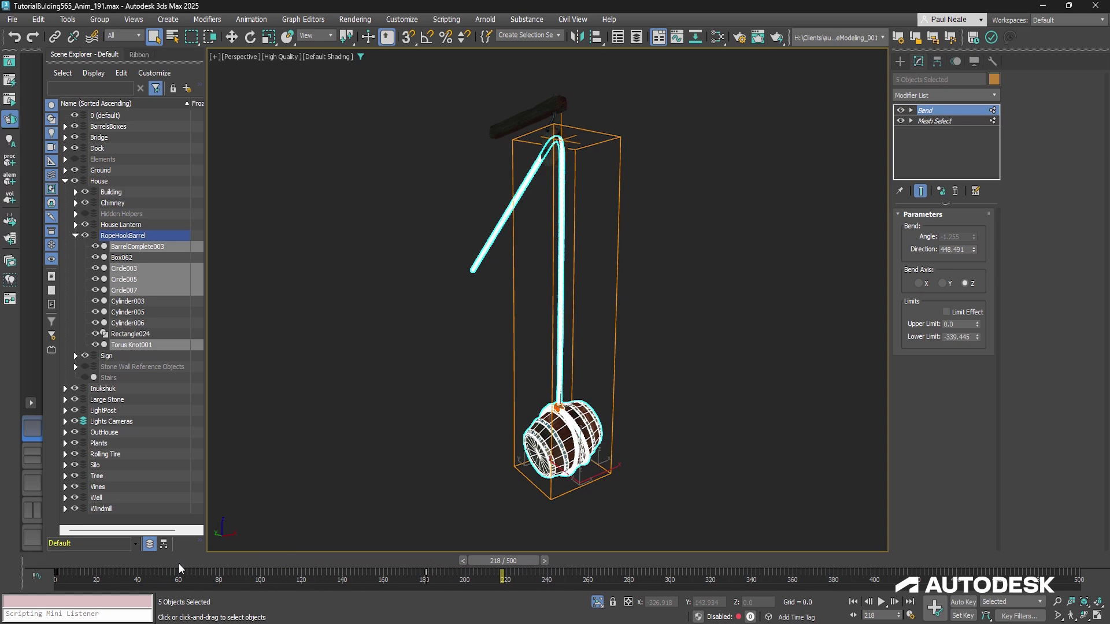
pyautogui.moveTo(155, 570); pyautogui.dragTo(38, 565)
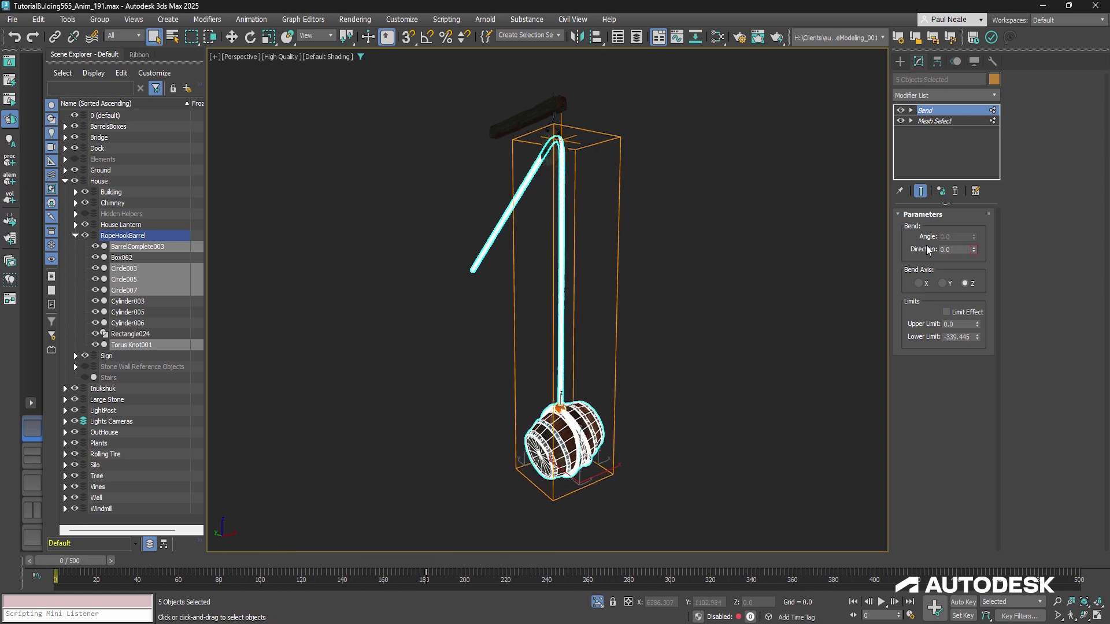
pyautogui.click(946, 312)
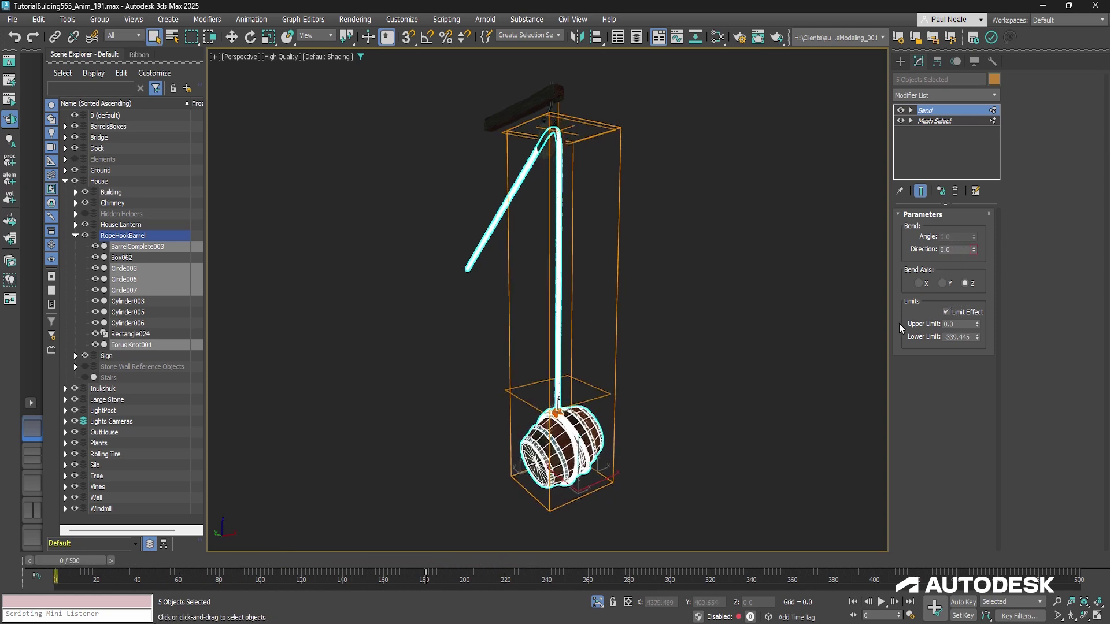
pyautogui.moveTo(977, 337); pyautogui.dragTo(979, 283)
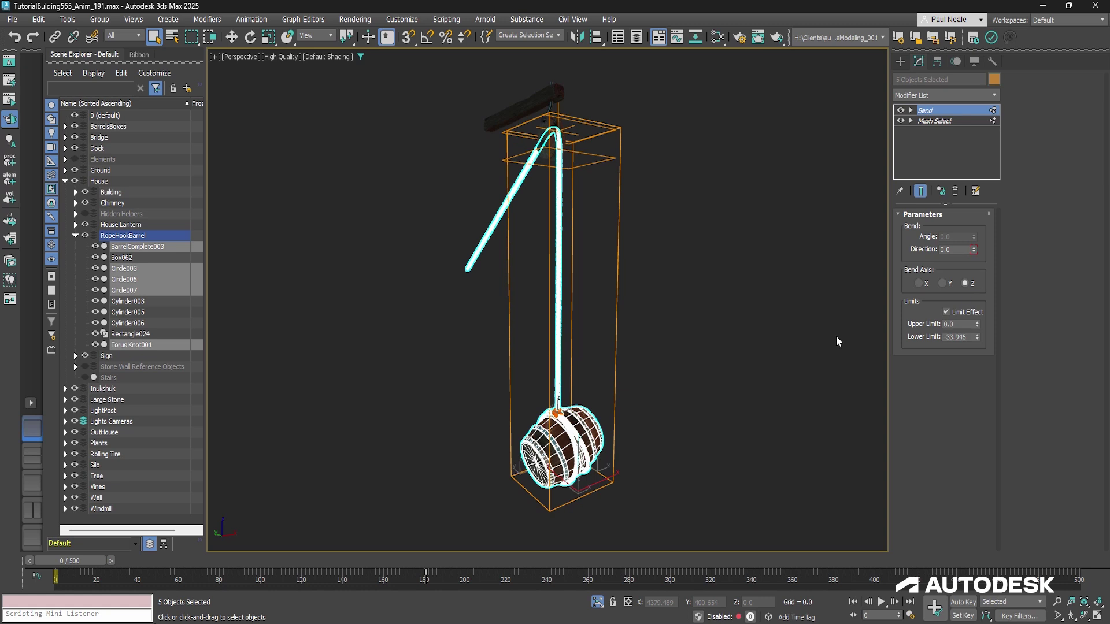
pyautogui.moveTo(90, 569); pyautogui.dragTo(56, 581)
pyautogui.keyDown('alt'); pyautogui.moveTo(609, 370); pyautogui.dragTo(632, 361, button='middle'); pyautogui.keyUp('alt')
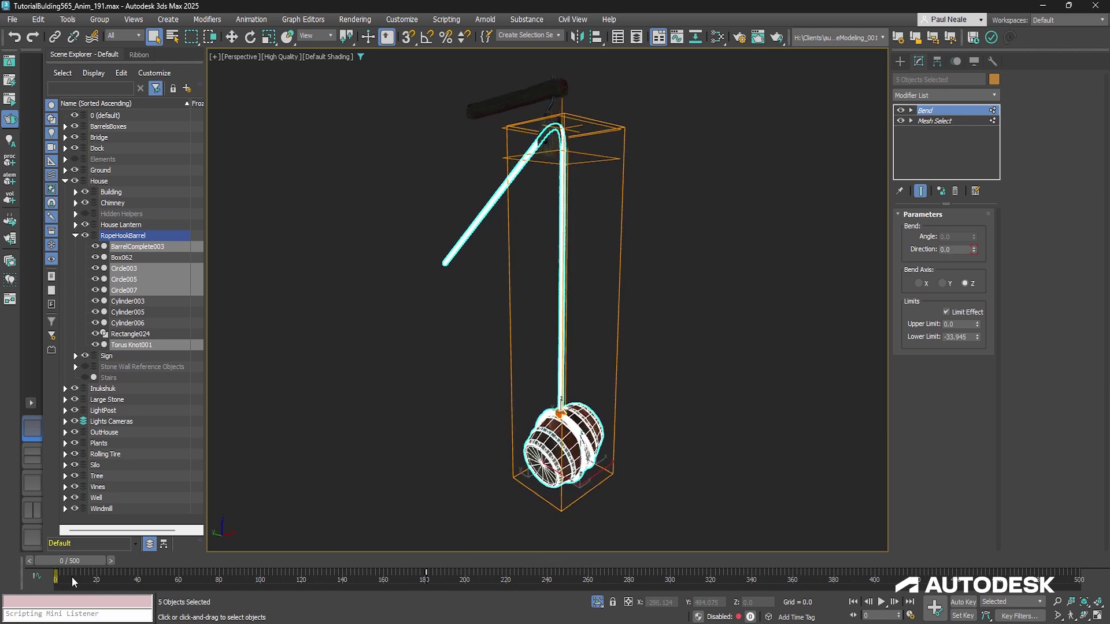
# In the Mini Curve Editor, expand Modified Object > Bend, show the Angle sine curve, and open Filters
pyautogui.click(41, 586)
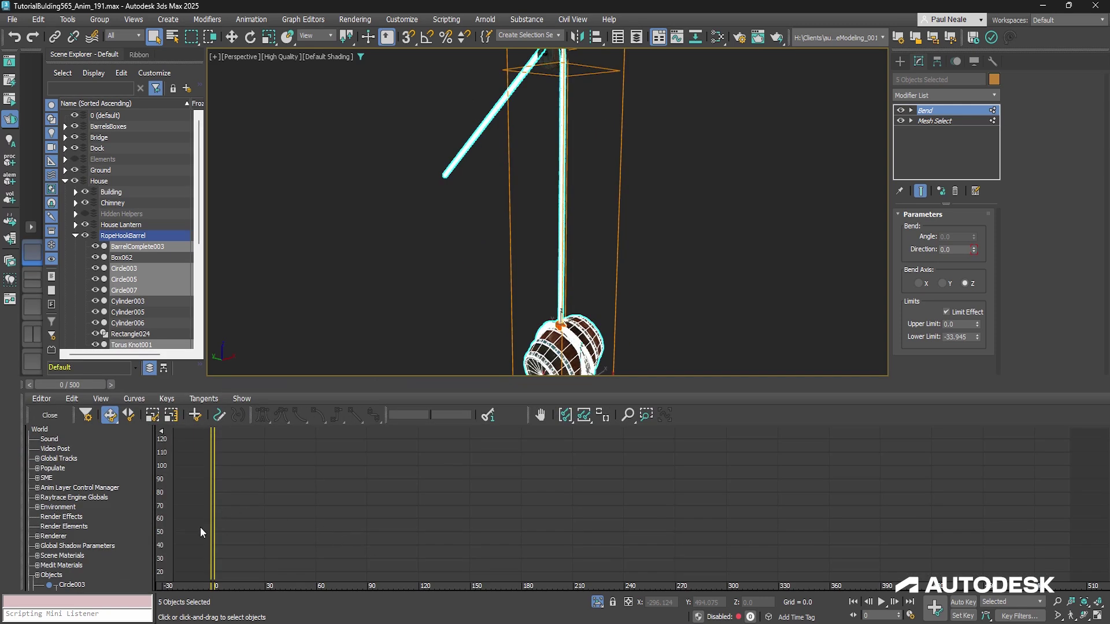
pyautogui.scroll(-5, 140, 528)
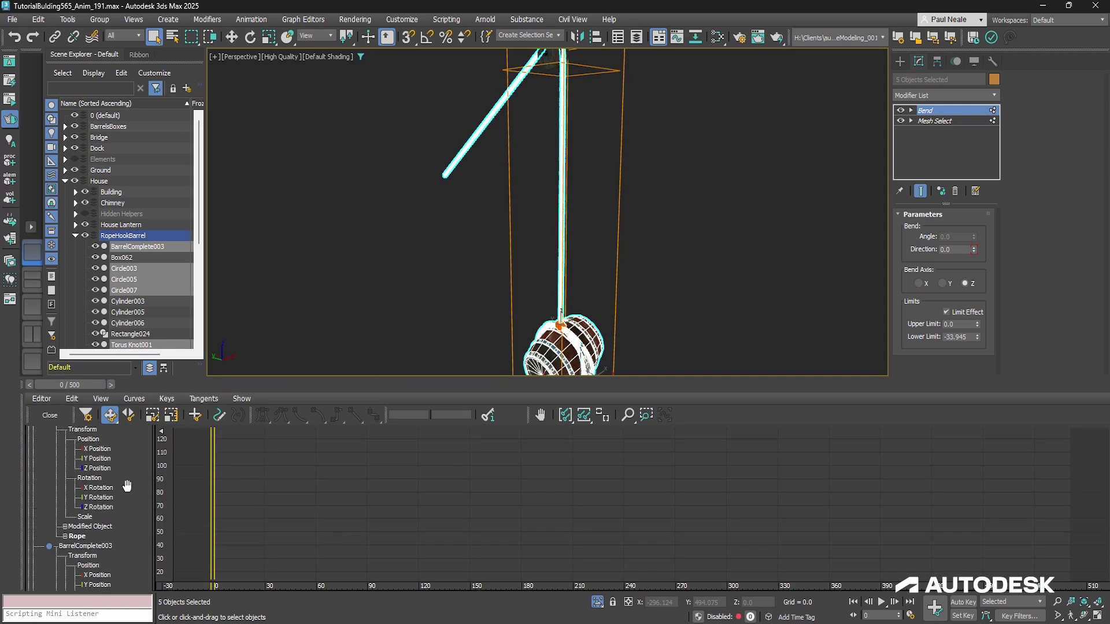
pyautogui.scroll(-2, 127, 480)
pyautogui.click(64, 478)
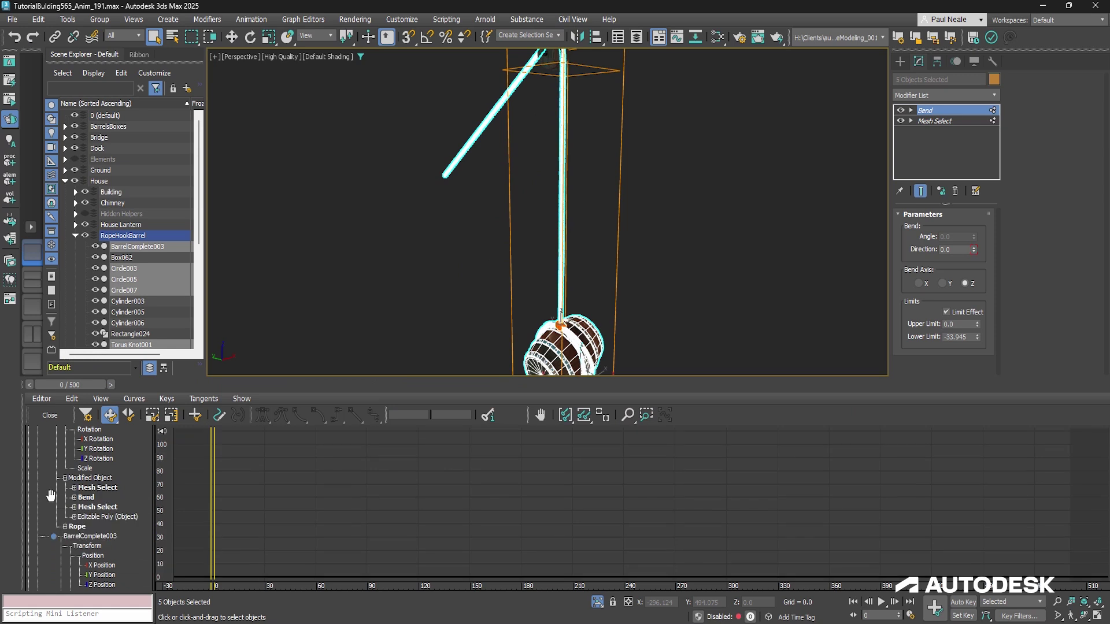
pyautogui.scroll(-1, 49, 469)
pyautogui.click(71, 468)
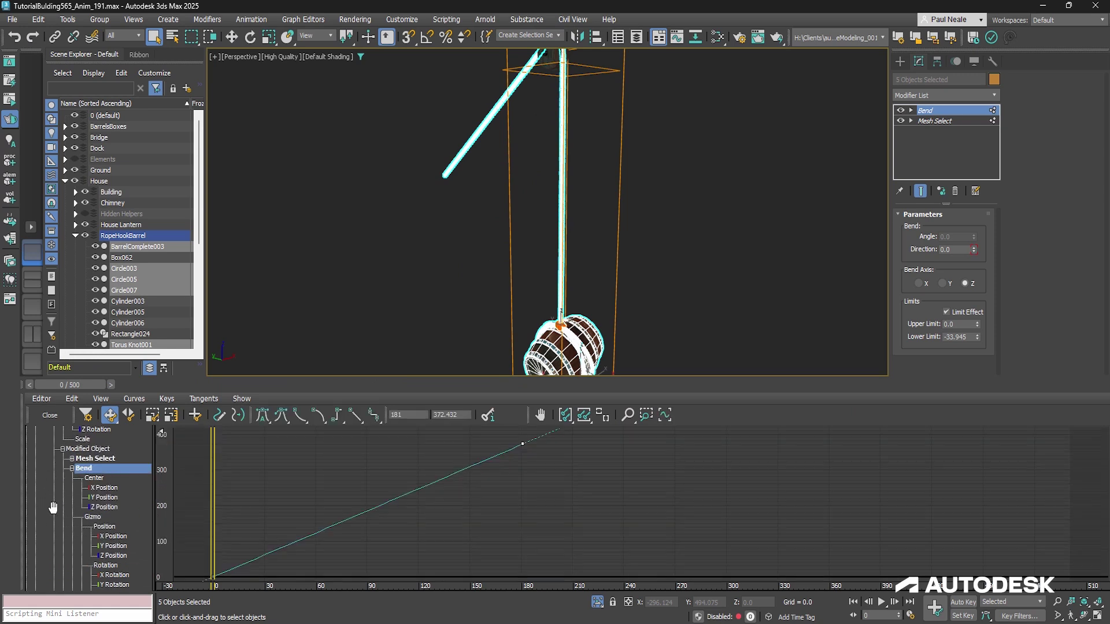
pyautogui.click(95, 516)
pyautogui.scroll(-1, 74, 436)
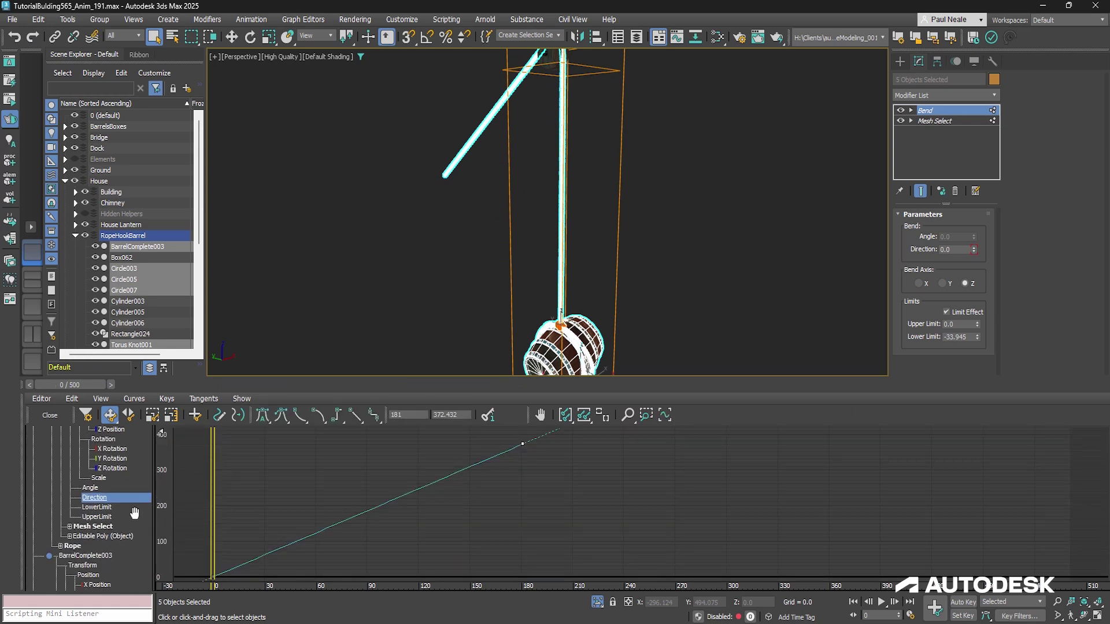
pyautogui.click(92, 489)
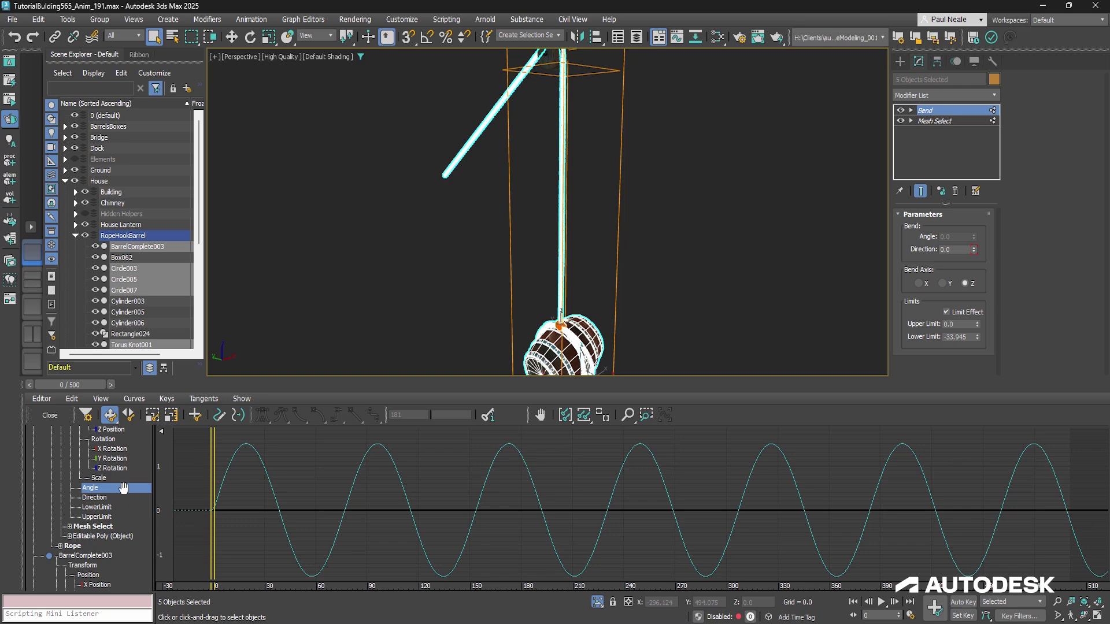
pyautogui.click(86, 415)
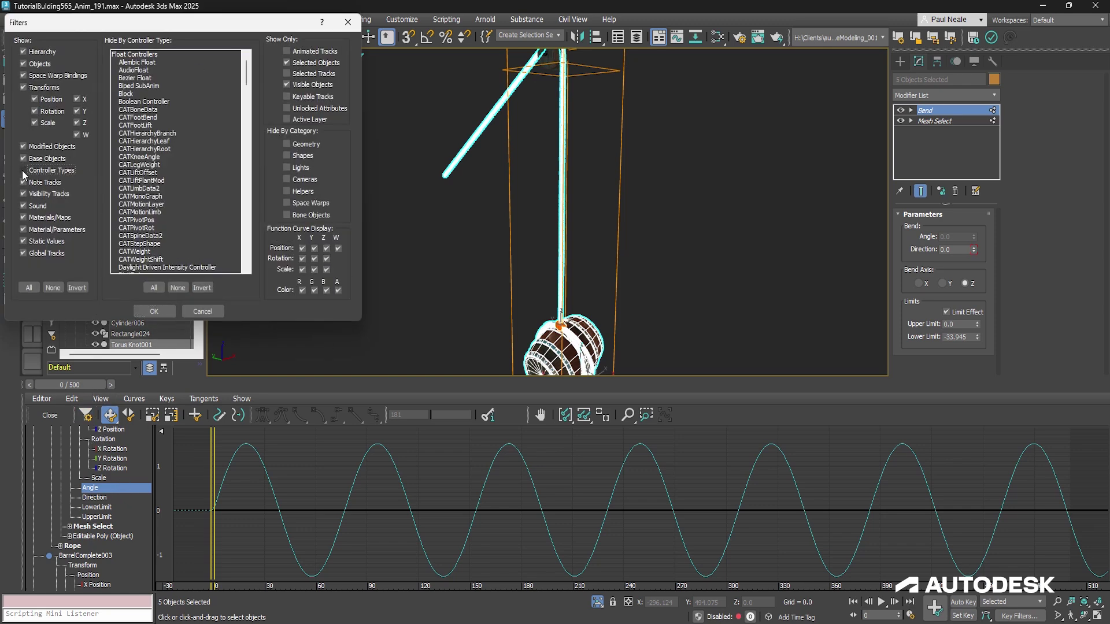
# Enable Controller Types in the track filters and select only the Angle track
pyautogui.click(153, 311)
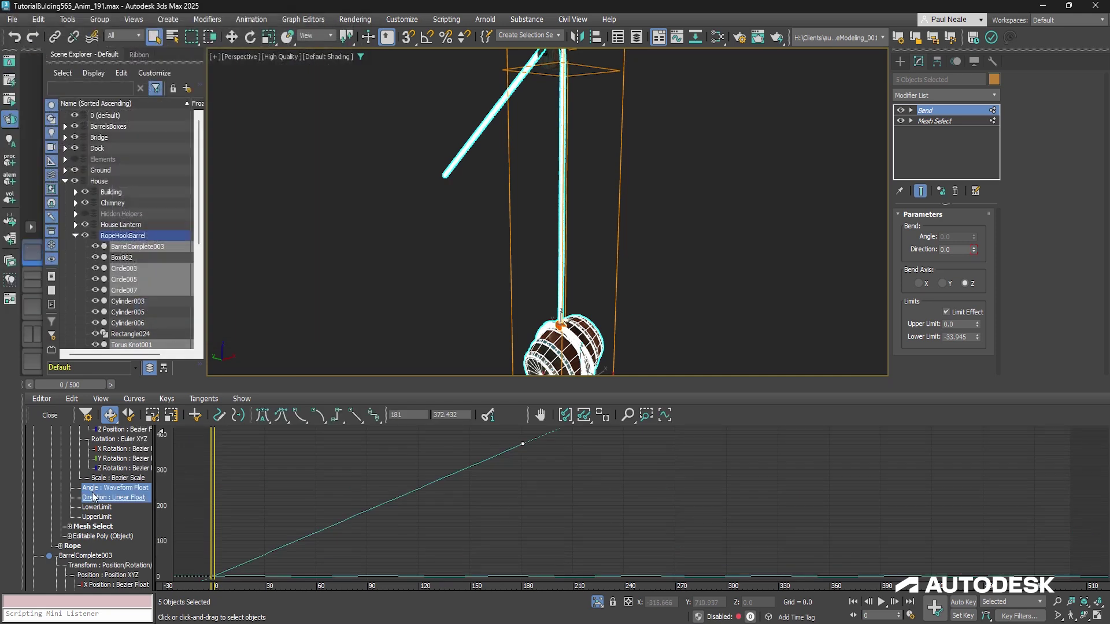
pyautogui.moveTo(131, 516); pyautogui.dragTo(111, 512)
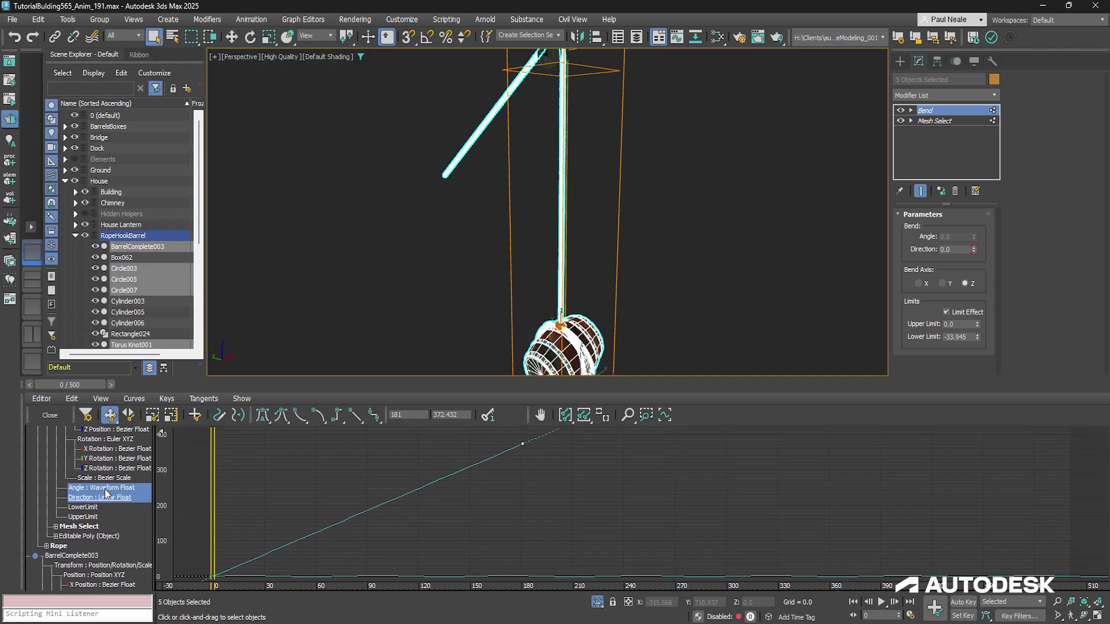
pyautogui.click(105, 489)
pyautogui.click(112, 498)
pyautogui.click(111, 492)
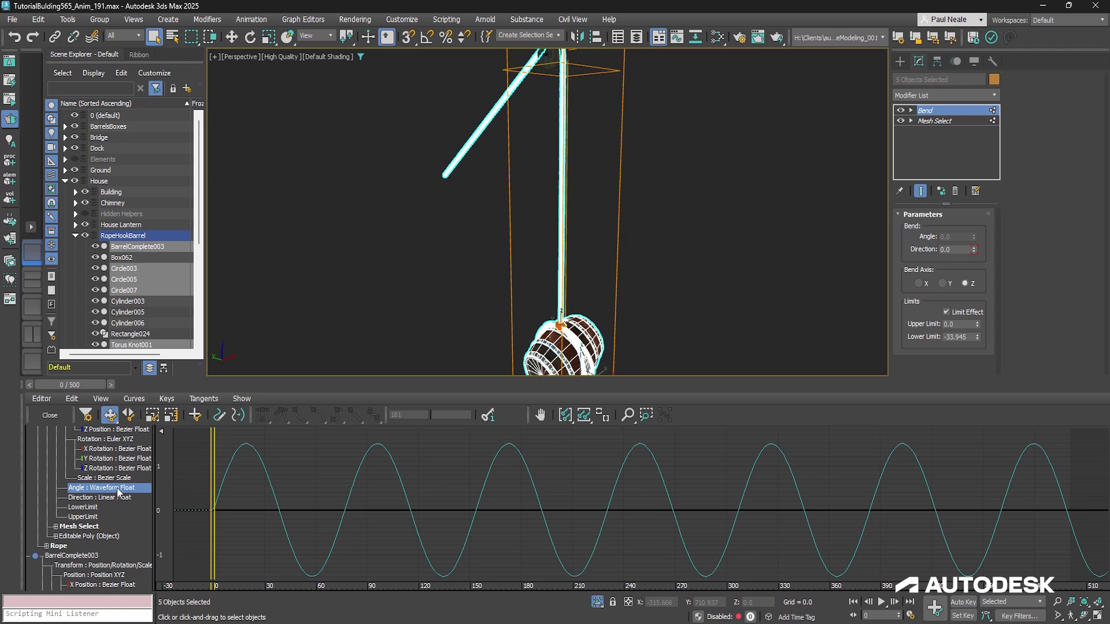
# Open the Angle Waveform Float settings (period 76.7, amplitude 1.5) and show Direction : Linear Float
pyautogui.click(118, 498)
pyautogui.click(119, 491)
pyautogui.doubleClick(119, 491)
pyautogui.moveTo(299, 404); pyautogui.dragTo(297, 133)
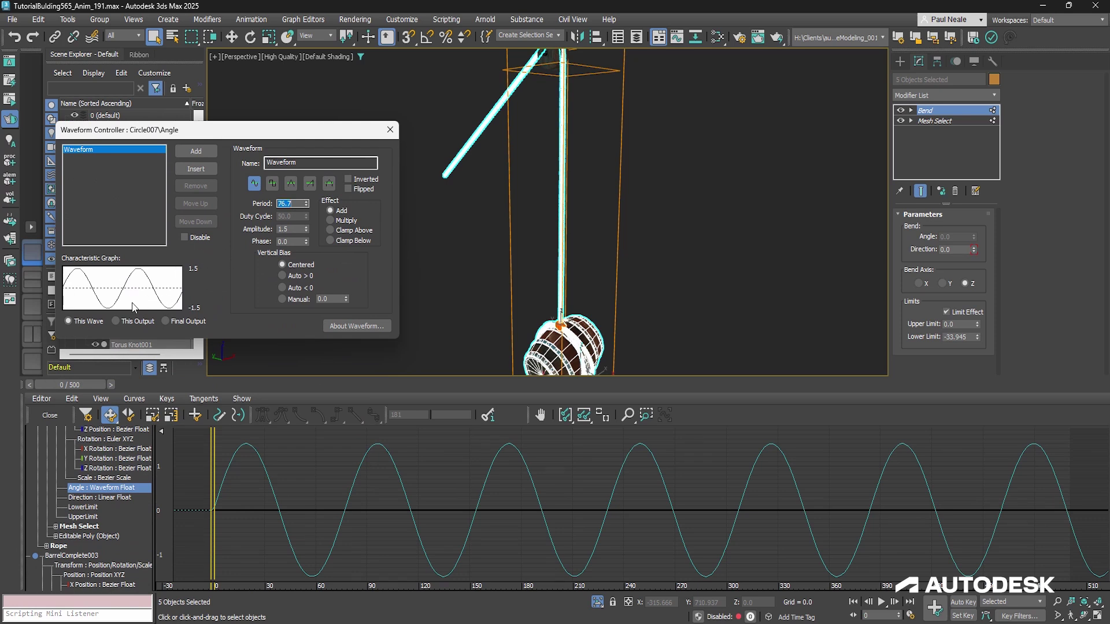
pyautogui.moveTo(213, 454)
pyautogui.mouseDown()
pyautogui.moveTo(318, 471)
pyautogui.moveTo(577, 467)
pyautogui.moveTo(511, 454)
pyautogui.moveTo(245, 455)
pyautogui.moveTo(728, 455)
pyautogui.moveTo(210, 460)
pyautogui.mouseUp()
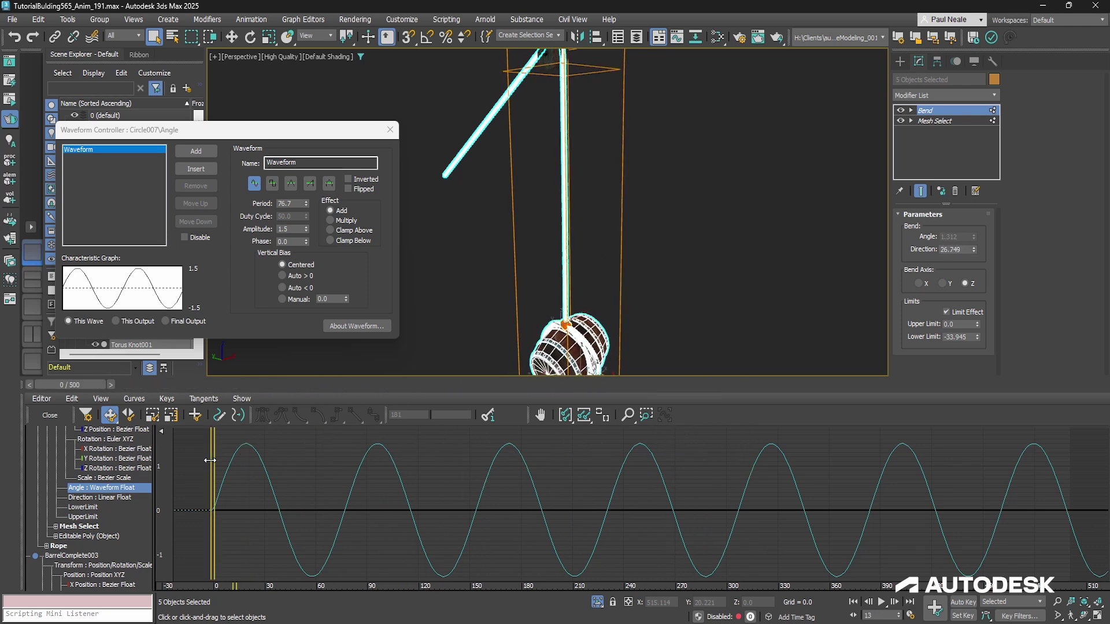
pyautogui.click(110, 498)
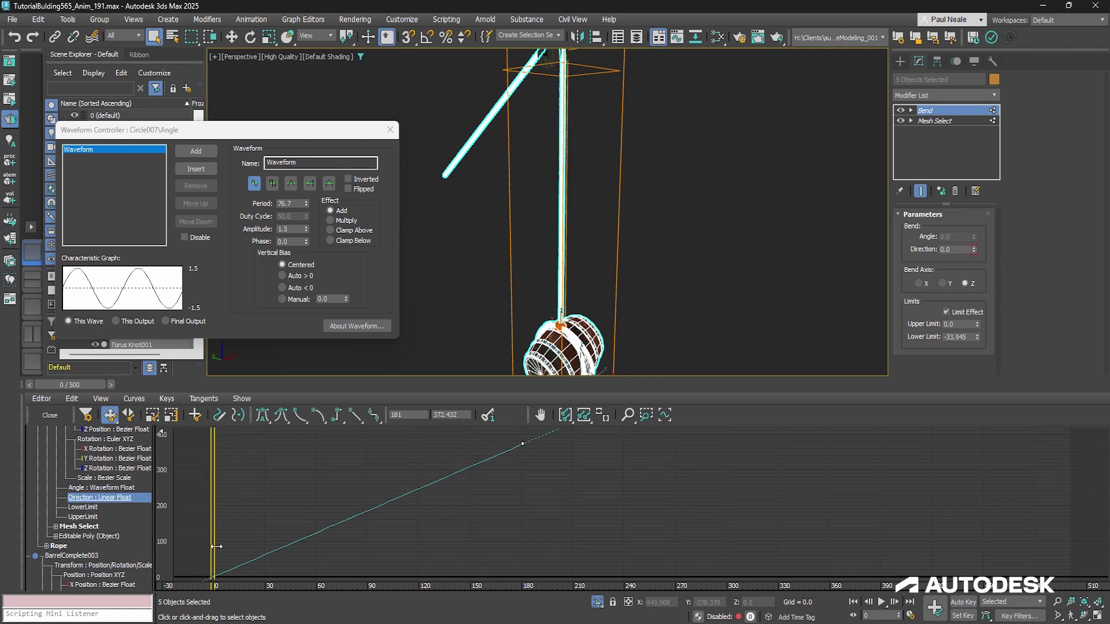
# Scrub to frame 356, zoom out to frame the whole barrel, and pan the graph to the curve's start
pyautogui.moveTo(215, 547); pyautogui.dragTo(823, 494)
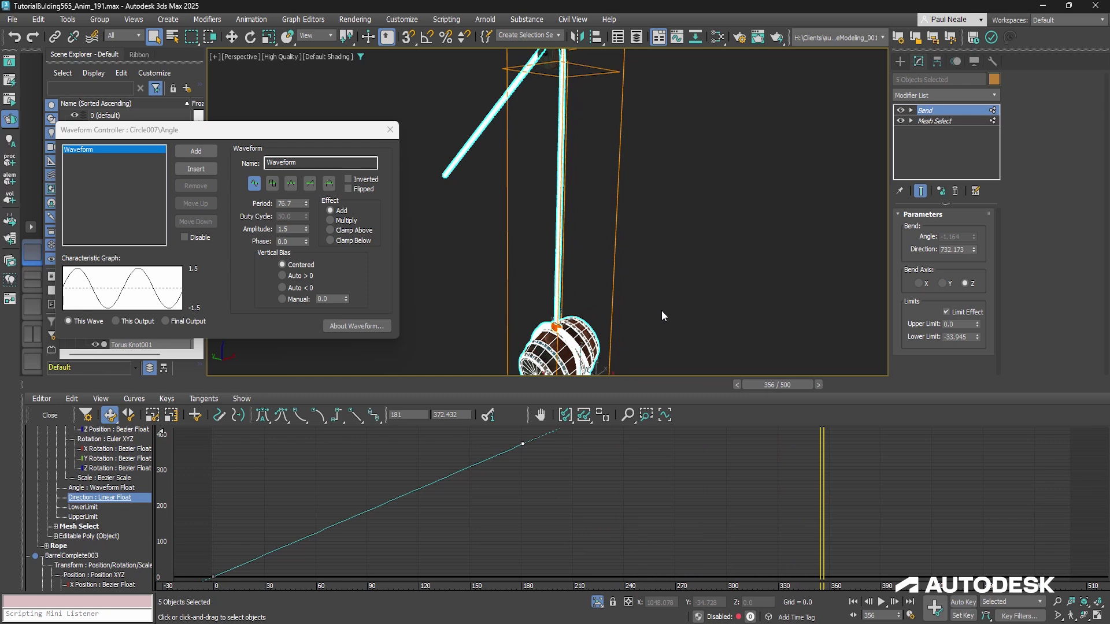
pyautogui.scroll(-3, 661, 311)
pyautogui.moveTo(627, 351); pyautogui.dragTo(600, 308, button='middle')
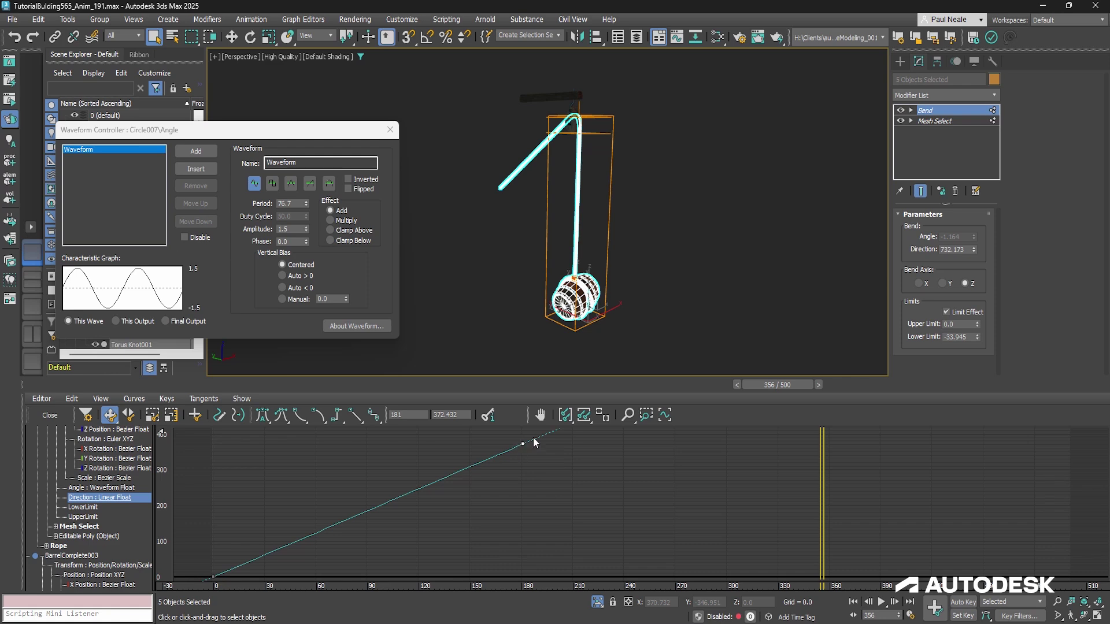
pyautogui.moveTo(582, 455); pyautogui.dragTo(421, 564, button='middle')
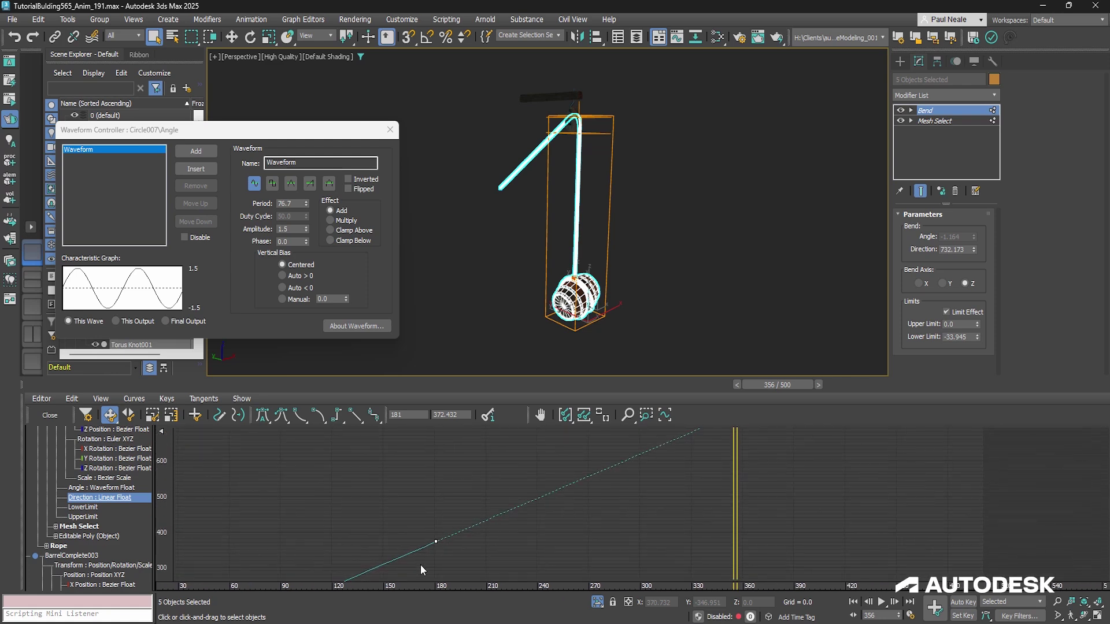
pyautogui.moveTo(515, 556); pyautogui.dragTo(624, 434, button='middle')
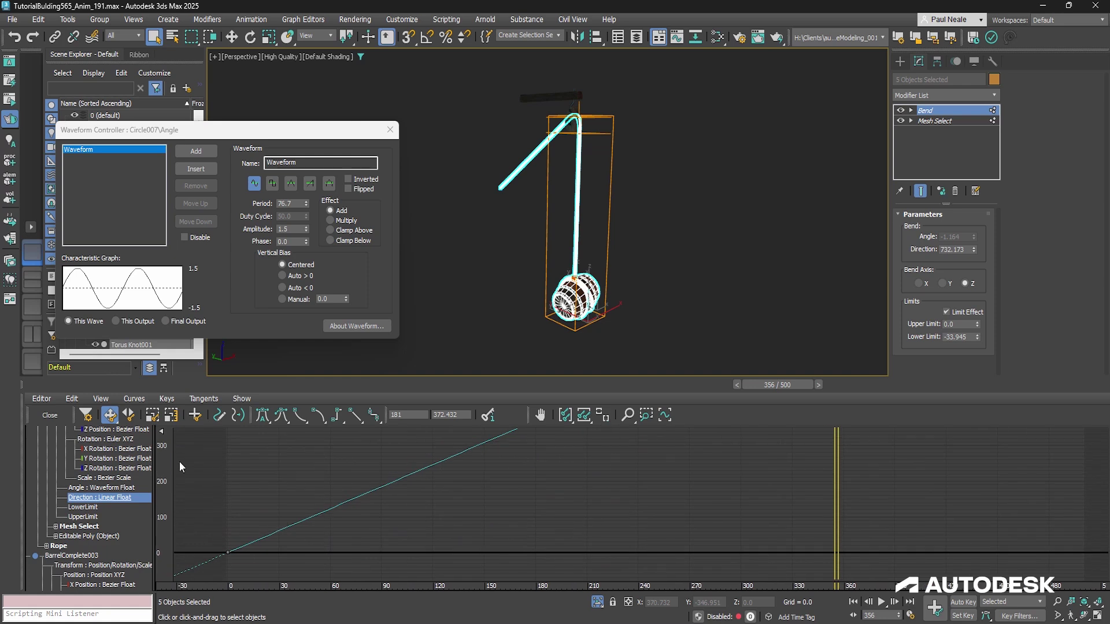
# Check the Out Of Range Types settings and close them without changes
pyautogui.click(98, 400)
pyautogui.moveTo(74, 401)
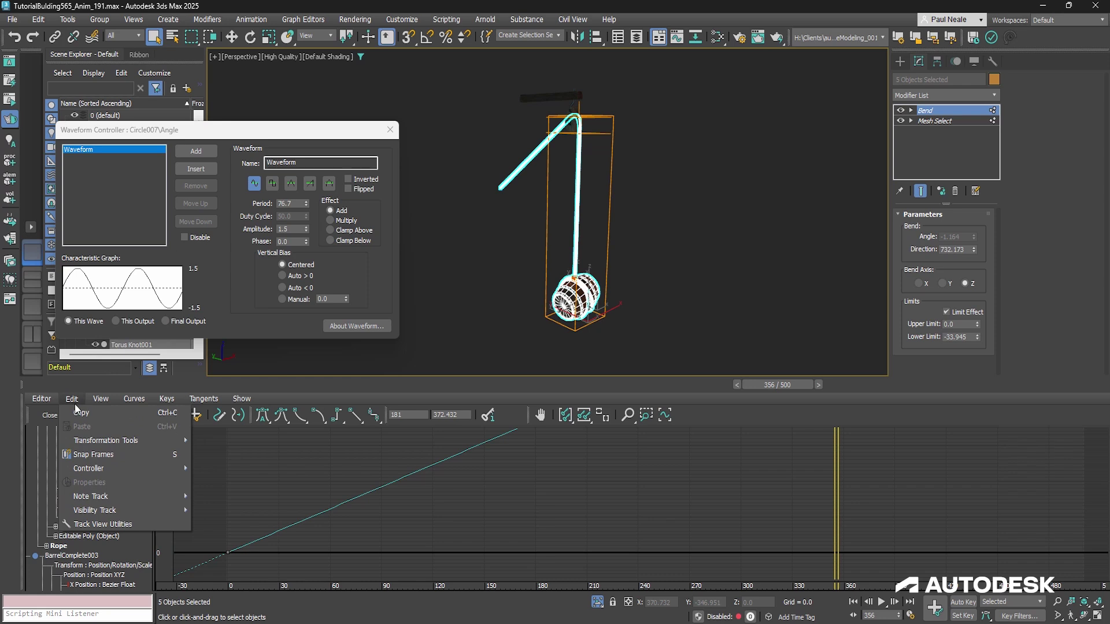
pyautogui.moveTo(84, 468)
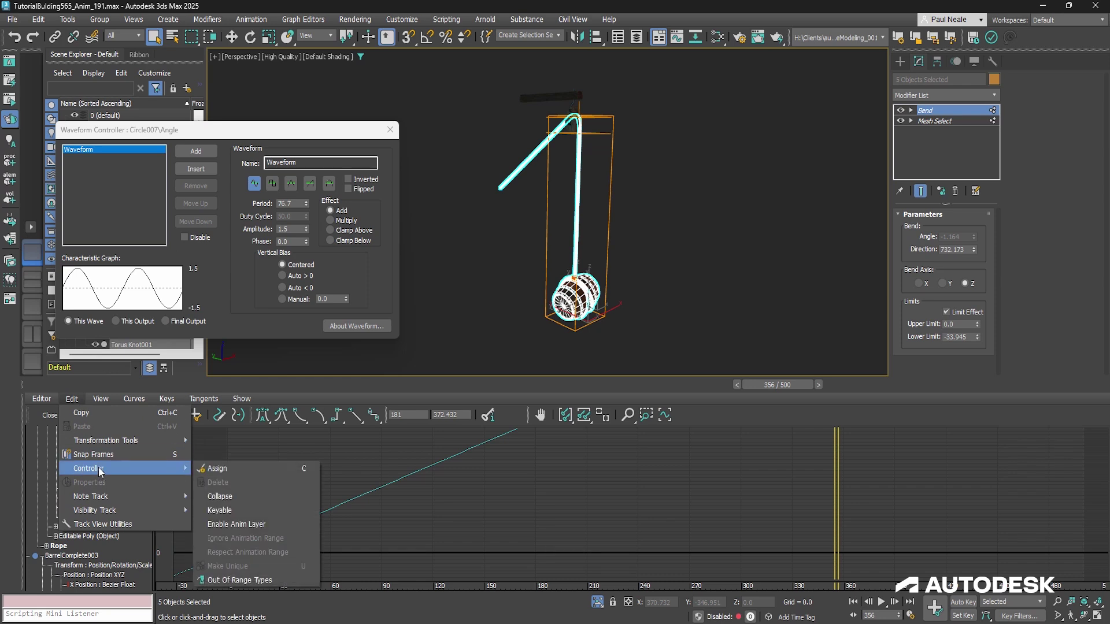
pyautogui.click(239, 580)
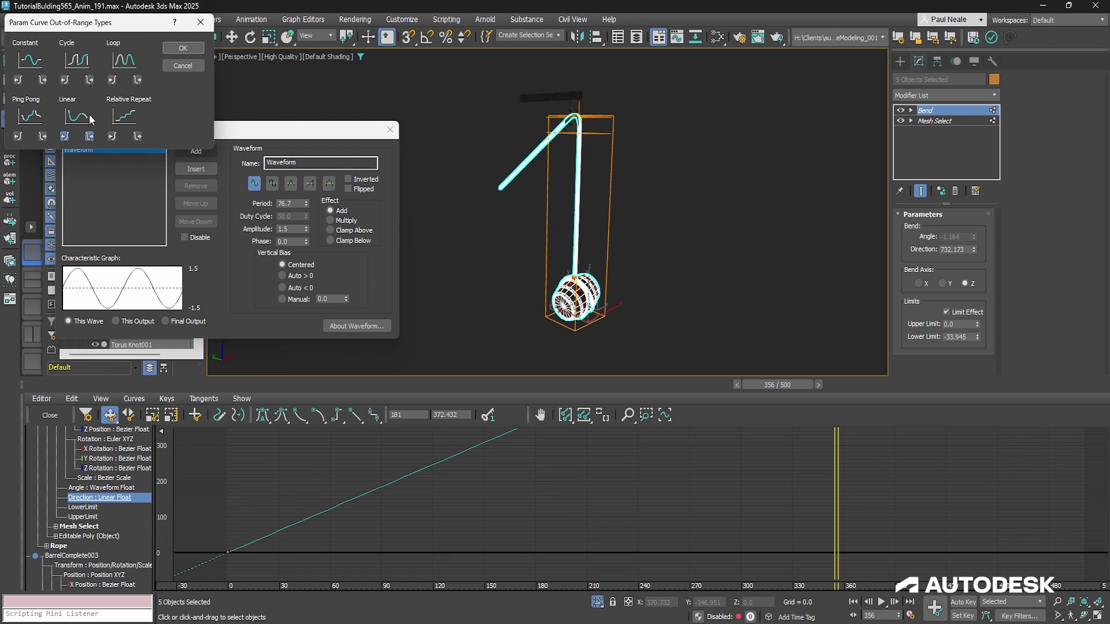
pyautogui.click(192, 63)
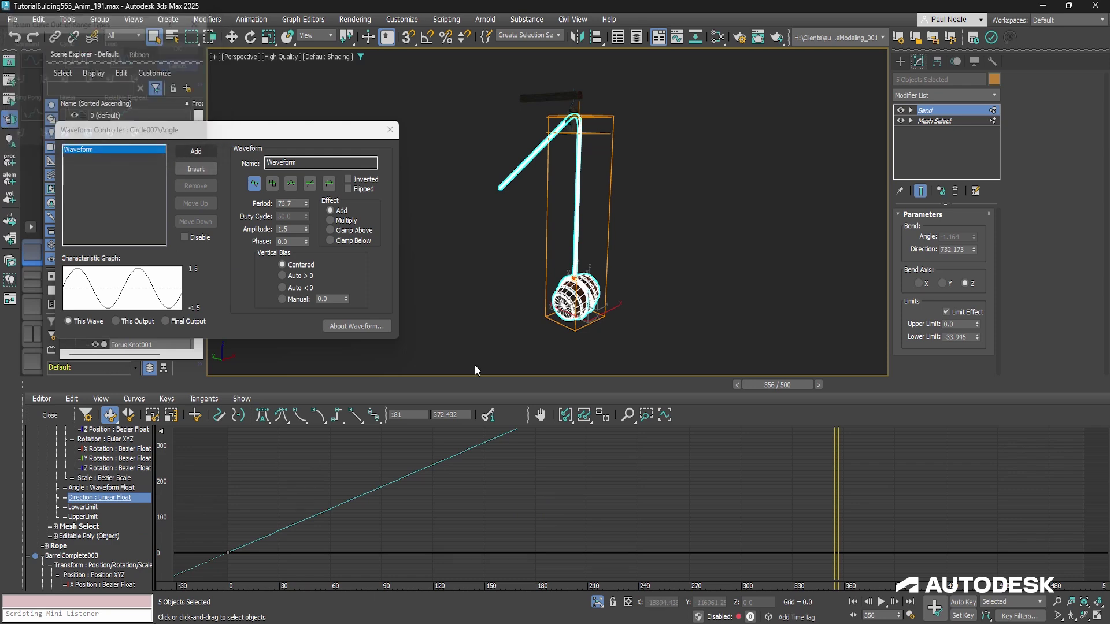
pyautogui.moveTo(593, 490); pyautogui.dragTo(646, 515, button='middle')
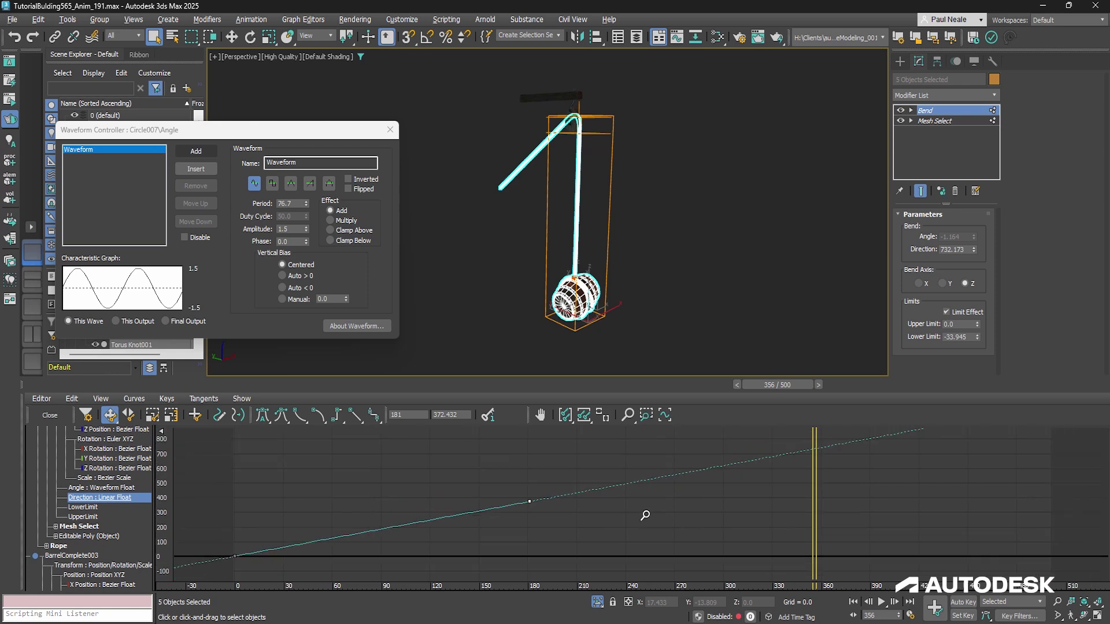
# Set the Direction track's right out-of-range type to Constant, holding 372.432 after frame 180
pyautogui.click(71, 399)
pyautogui.moveTo(178, 471)
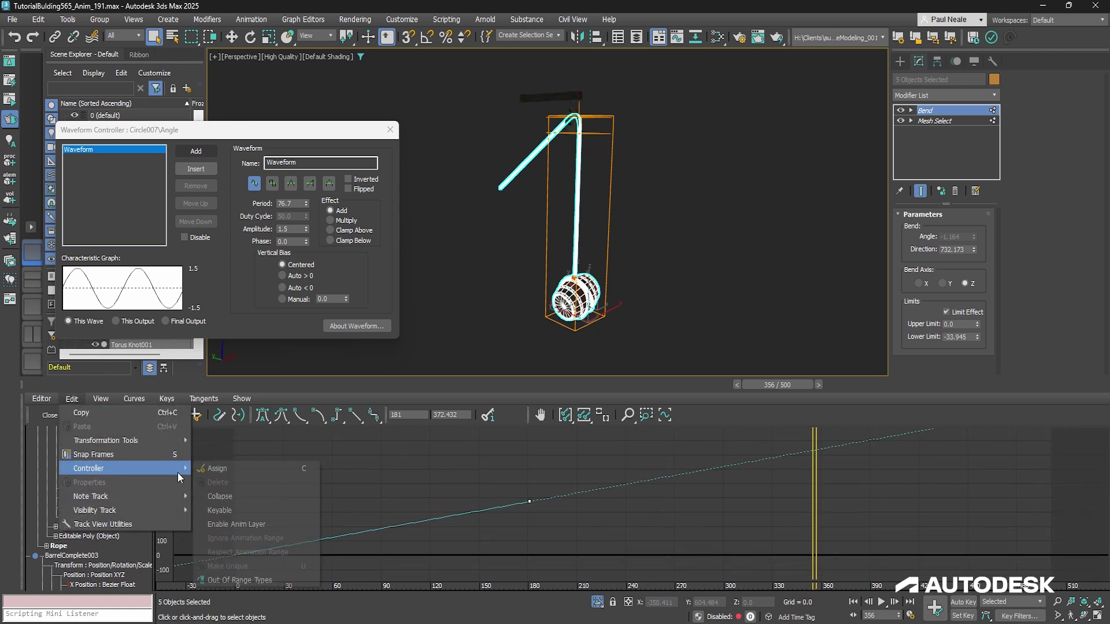
pyautogui.click(231, 580)
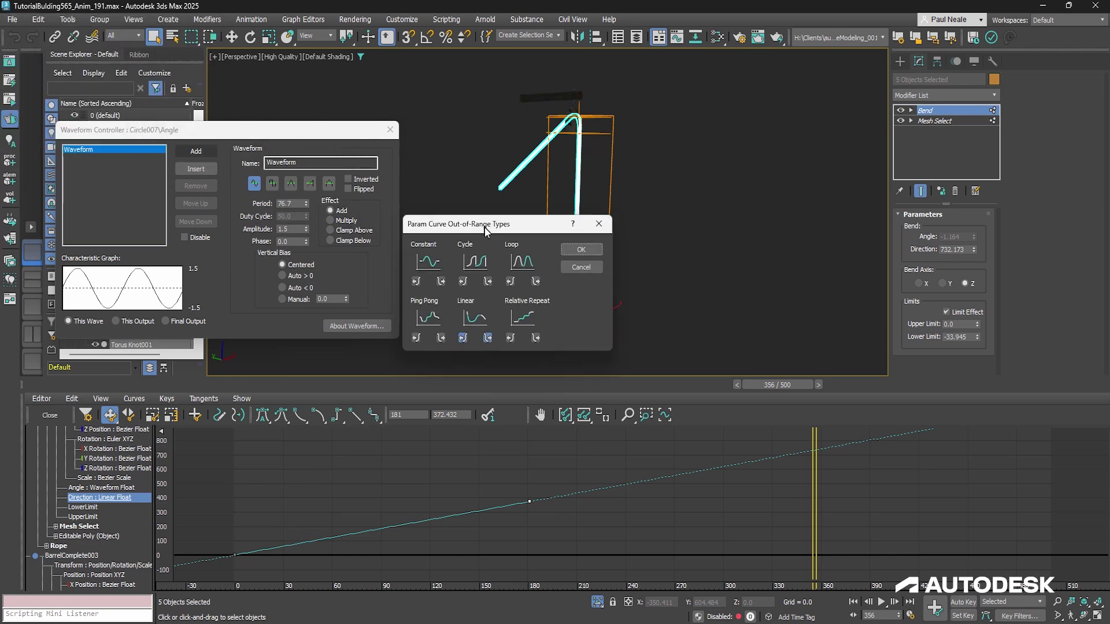
pyautogui.moveTo(484, 227); pyautogui.dragTo(520, 231)
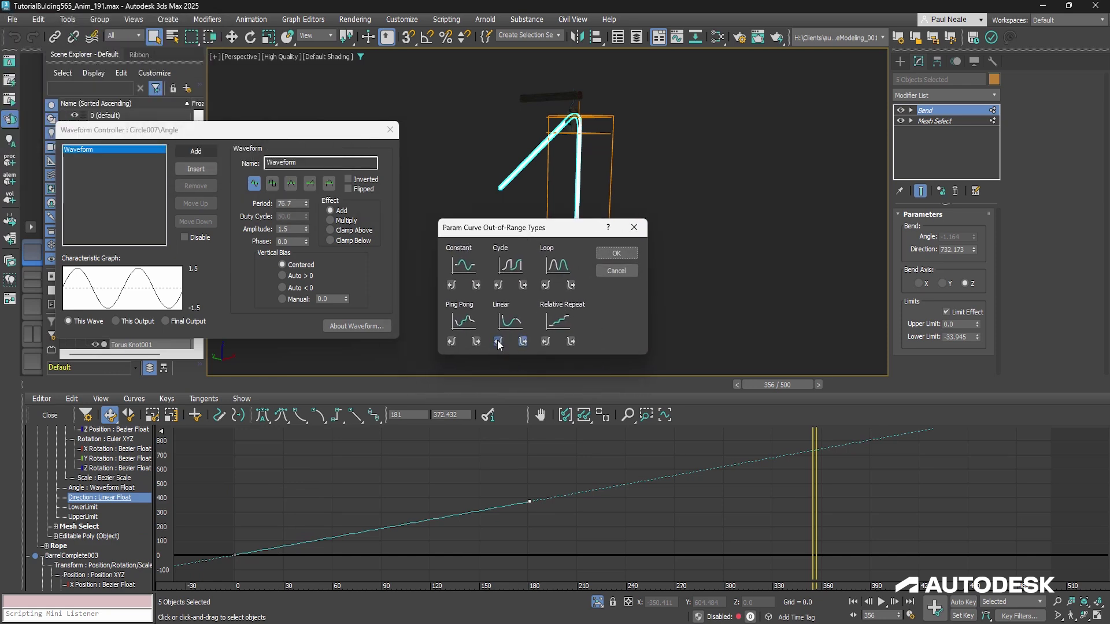
pyautogui.click(522, 341)
pyautogui.click(476, 285)
pyautogui.click(617, 252)
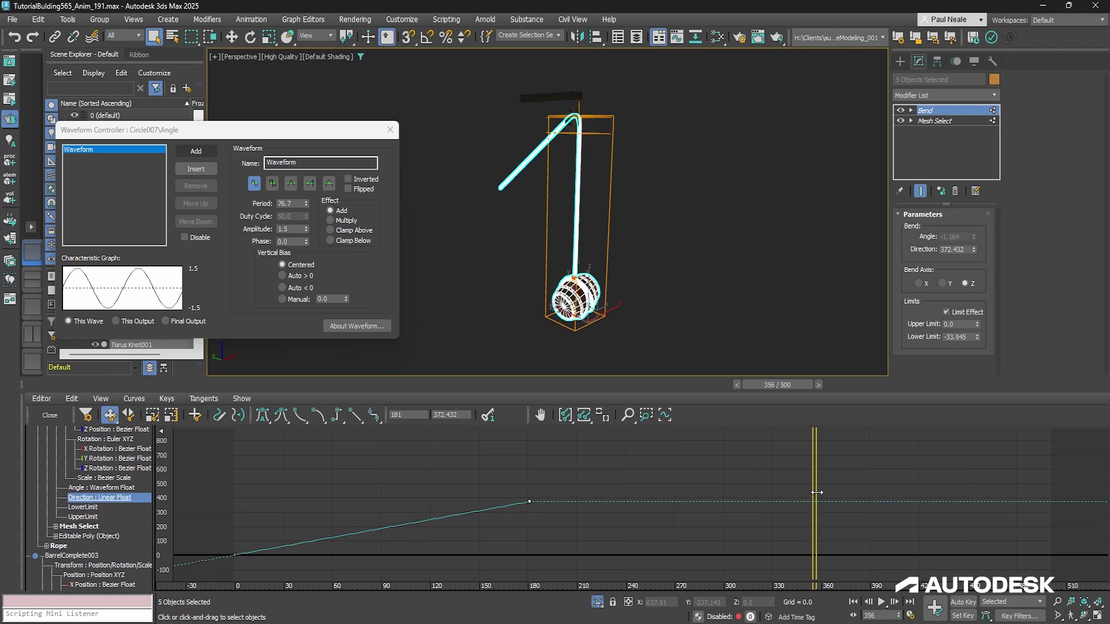
pyautogui.moveTo(817, 495)
pyautogui.mouseDown()
pyautogui.moveTo(518, 496)
pyautogui.moveTo(649, 495)
pyautogui.mouseUp()
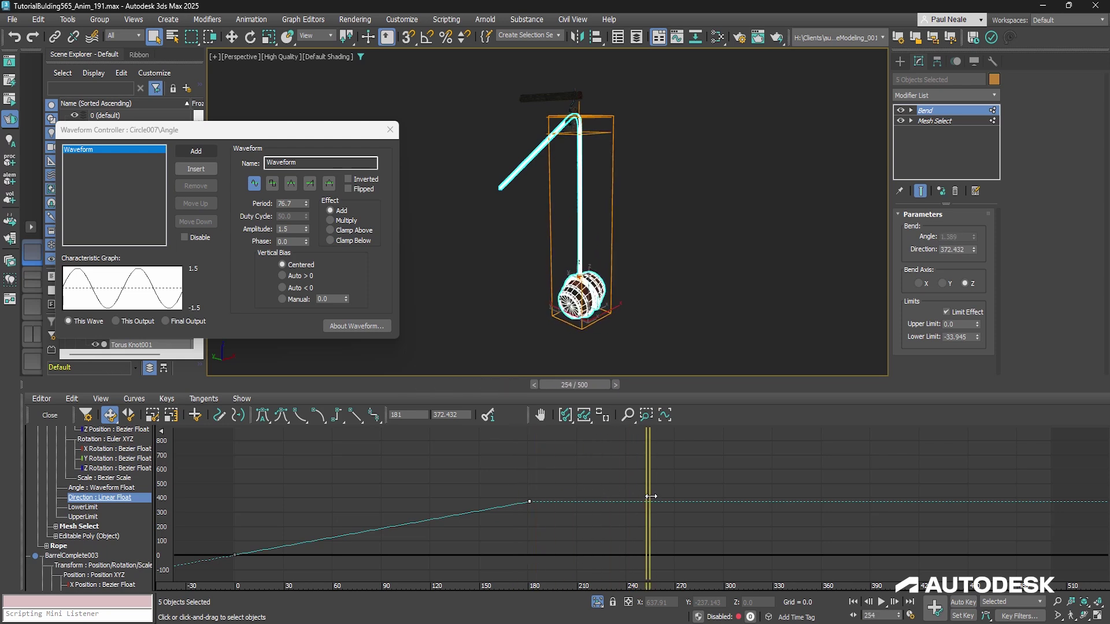
# Change the Direction track's right out-of-range type to Linear so it keeps rising past frame 180
pyautogui.click(72, 398)
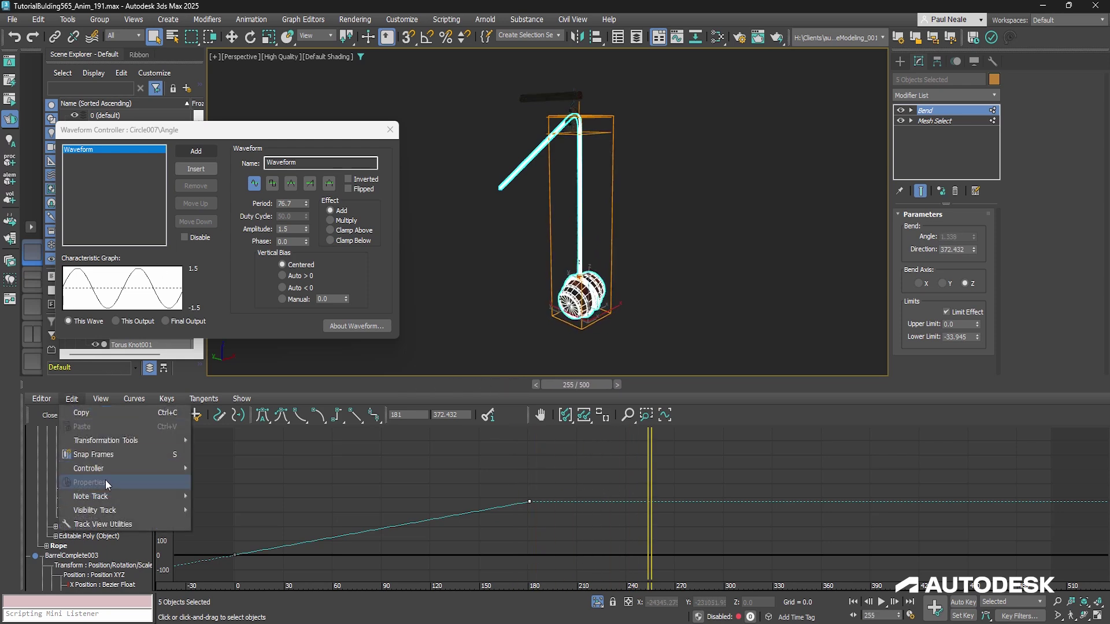
pyautogui.moveTo(117, 467)
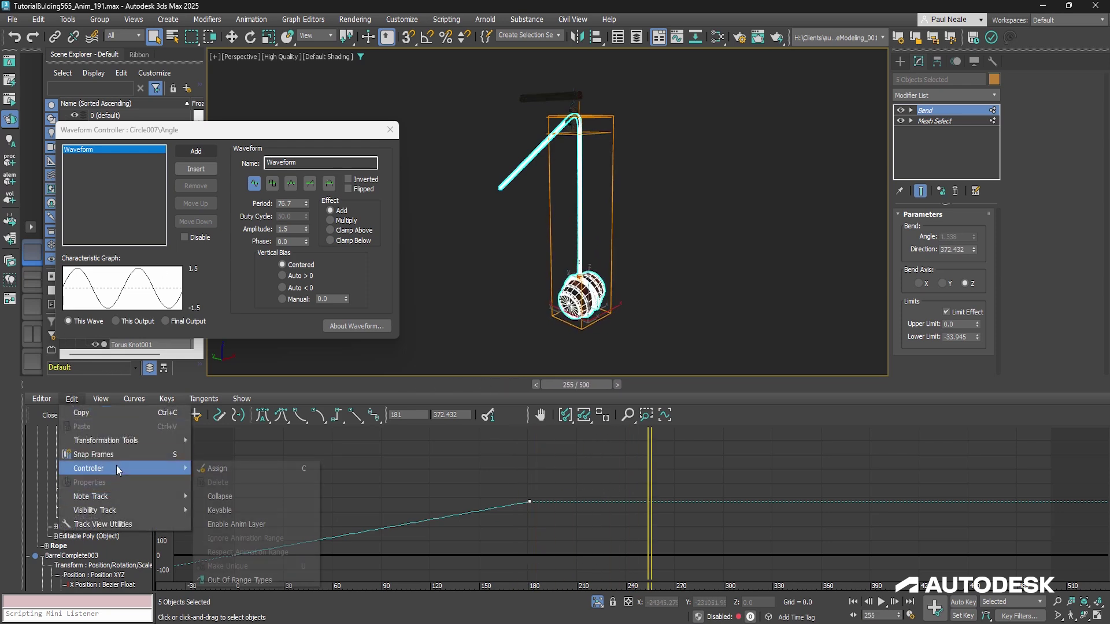
pyautogui.click(229, 581)
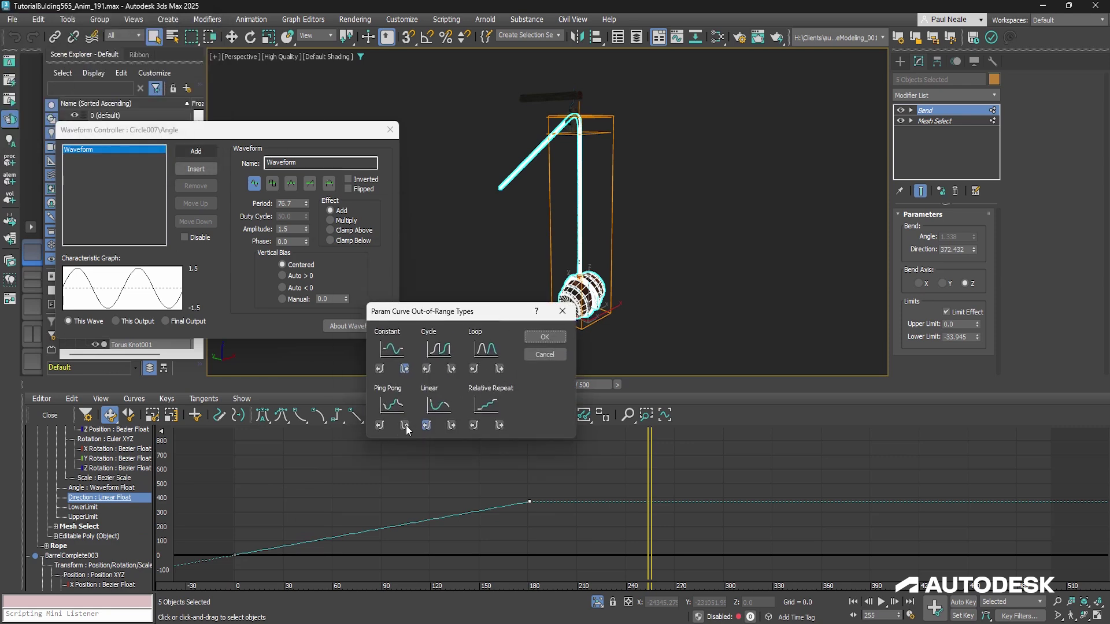
pyautogui.click(452, 426)
pyautogui.click(545, 338)
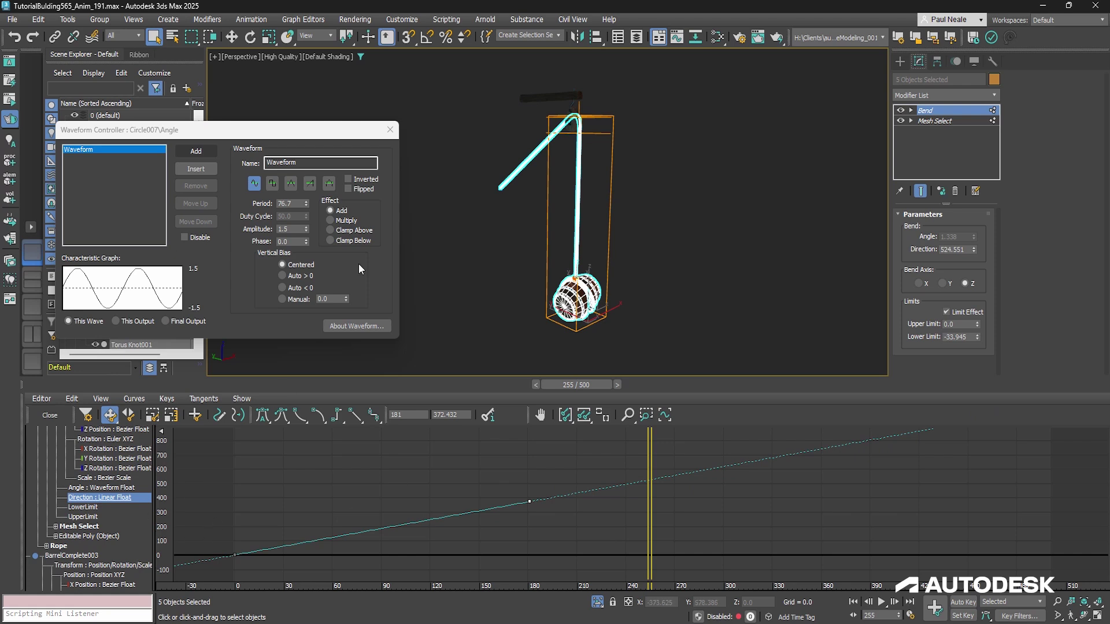
# Close the Angle waveform settings and assign a Float List controller to Direction
pyautogui.click(390, 130)
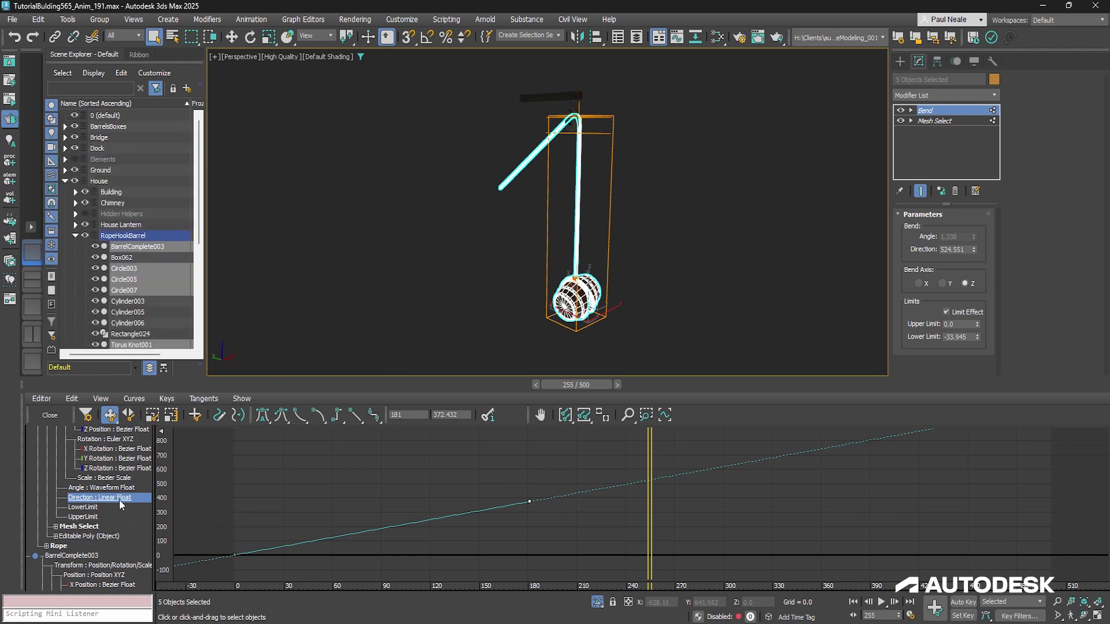
pyautogui.press('c')
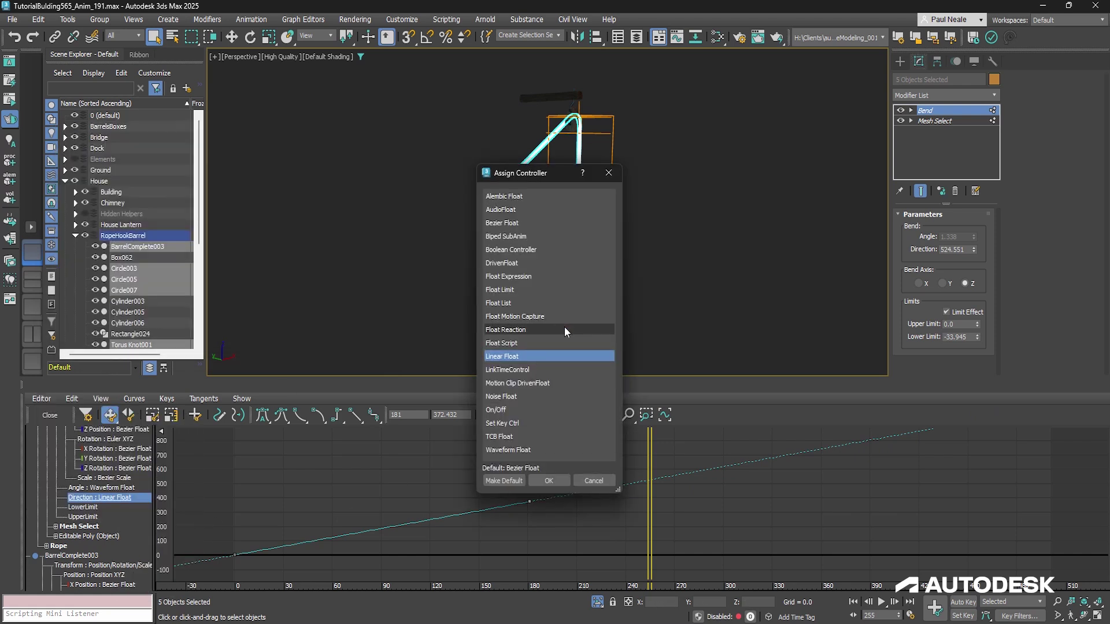
pyautogui.doubleClick(492, 304)
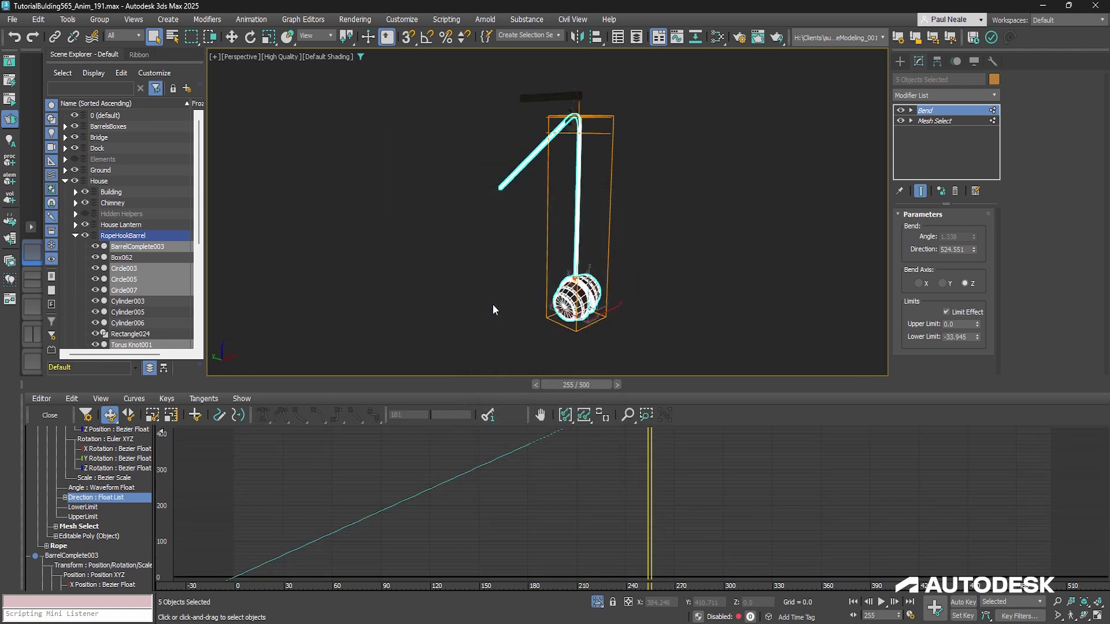
# Assign a Waveform Float to the list's Available slot, alongside the Linear Float
pyautogui.click(64, 498)
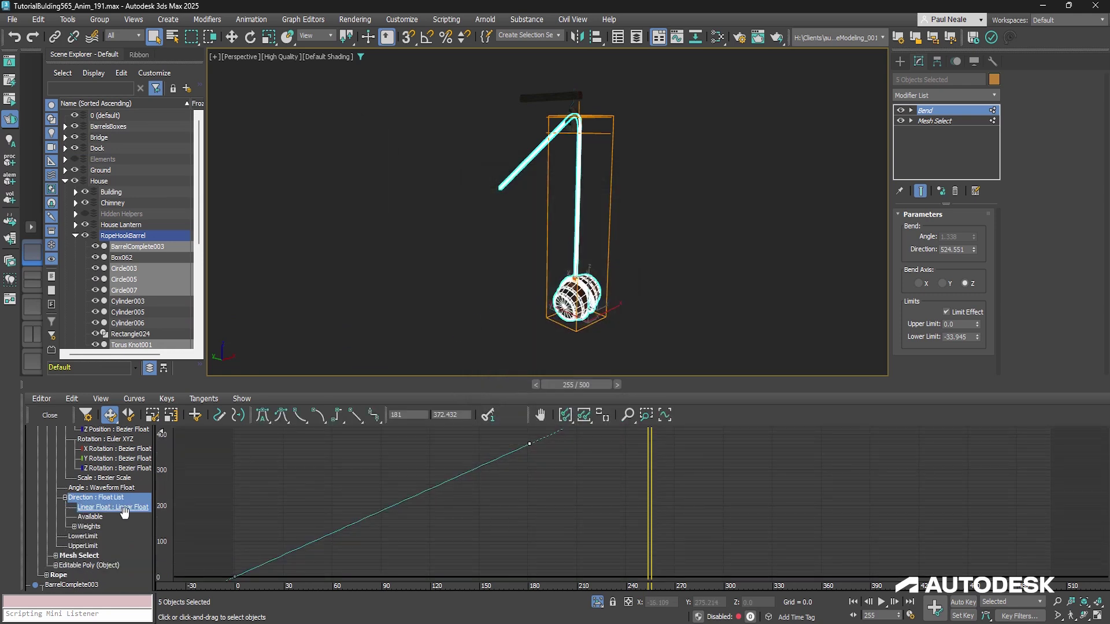
pyautogui.click(88, 520)
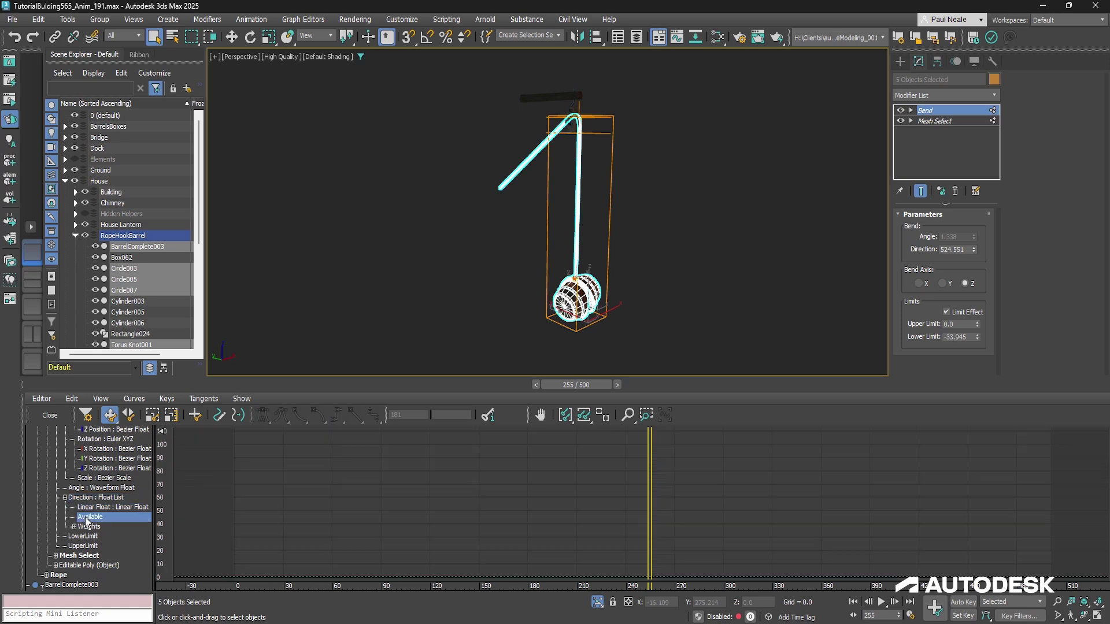
pyautogui.rightClick(87, 520)
pyautogui.click(150, 531)
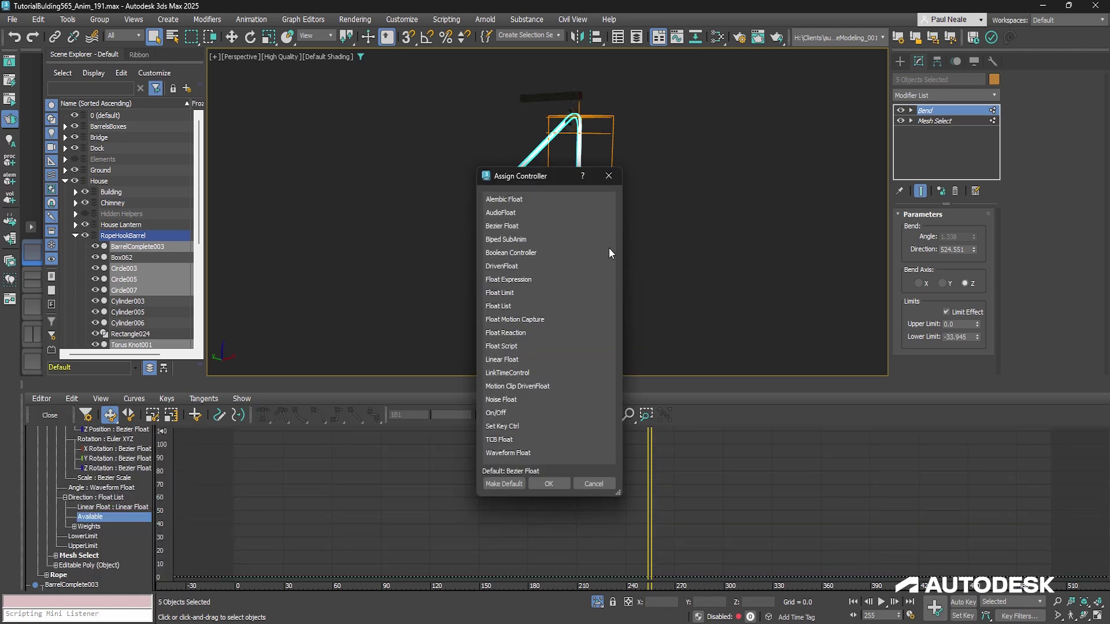
pyautogui.click(535, 454)
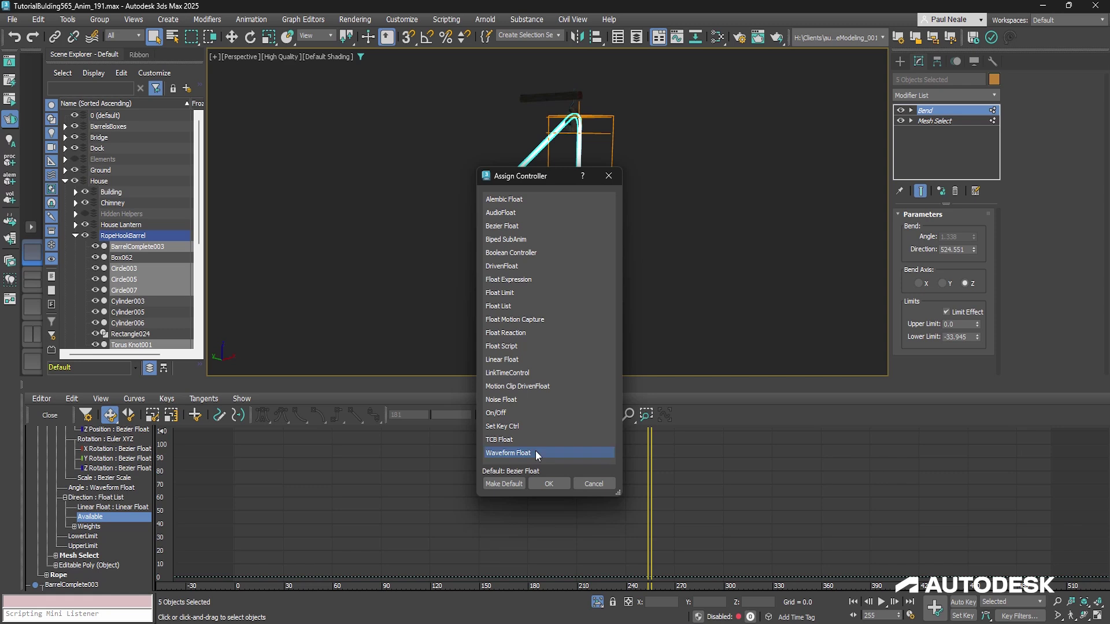
pyautogui.doubleClick(535, 453)
pyautogui.moveTo(268, 405); pyautogui.dragTo(334, 126)
# Set the Direction waveform period to 280, rewind to frame 0, and play the swing
pyautogui.click(105, 498)
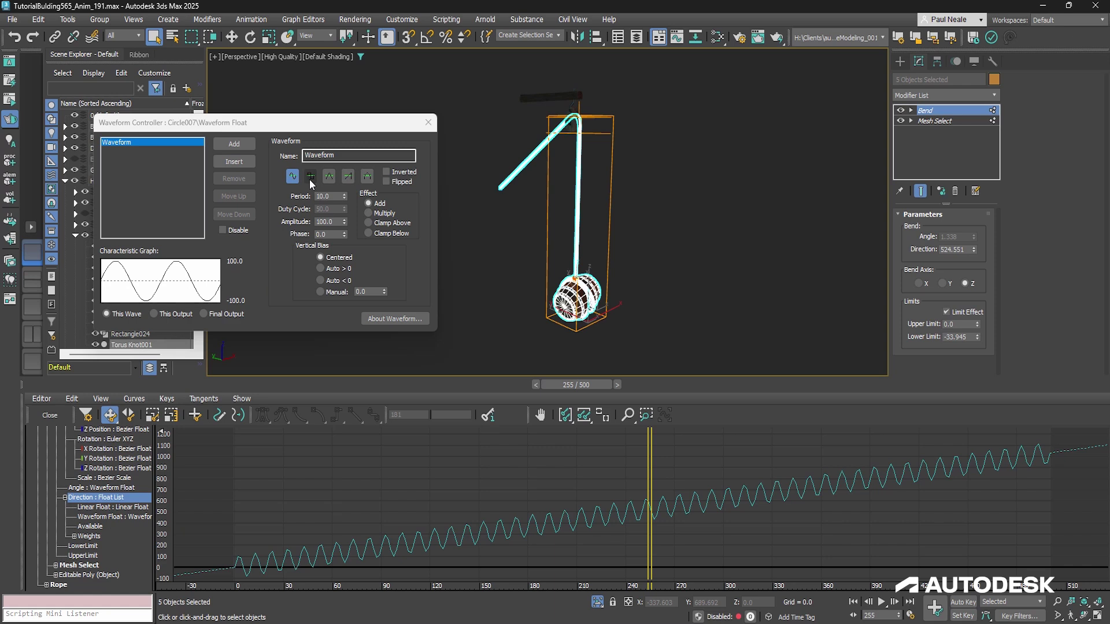
pyautogui.moveTo(345, 197); pyautogui.dragTo(332, 30)
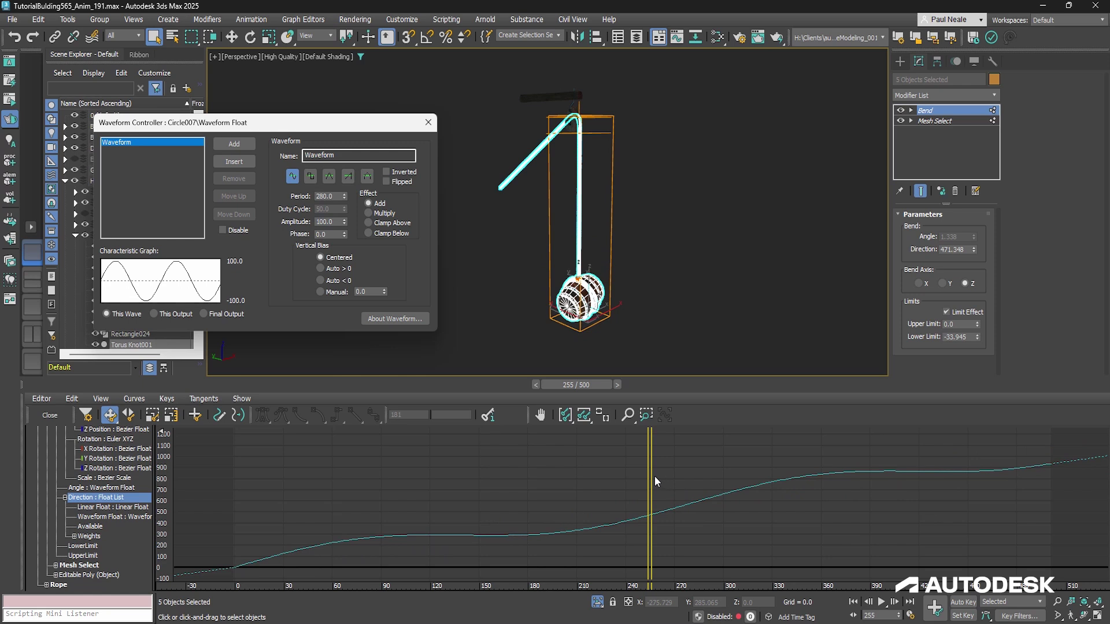
pyautogui.moveTo(651, 475); pyautogui.dragTo(234, 479)
pyautogui.press('/')
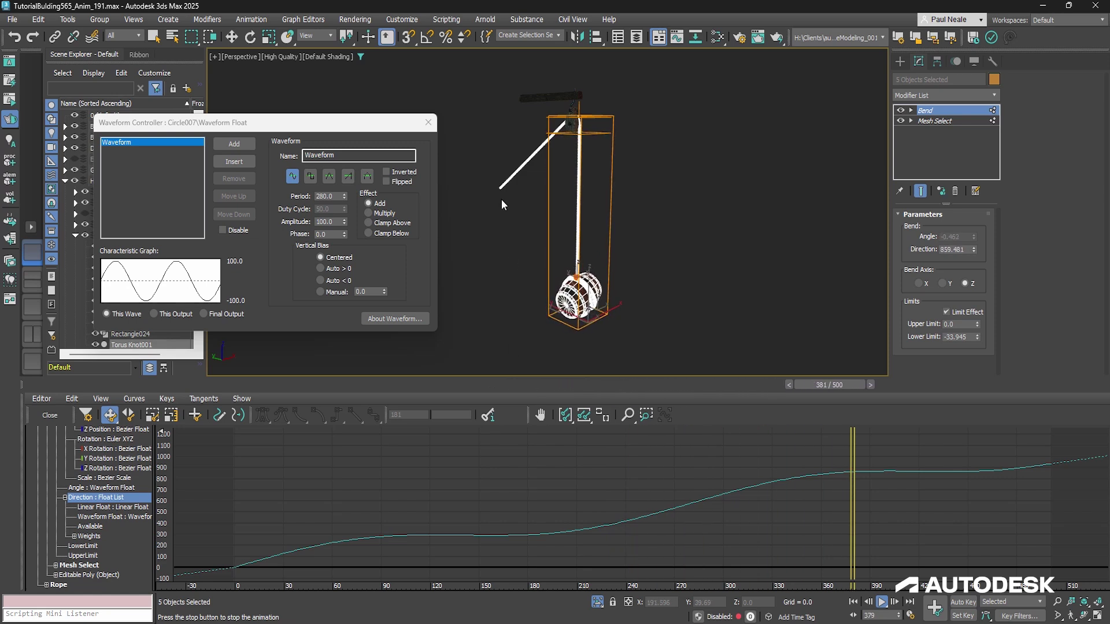
# Close the Direction waveform settings and scrub back to around frame 82
pyautogui.click(428, 123)
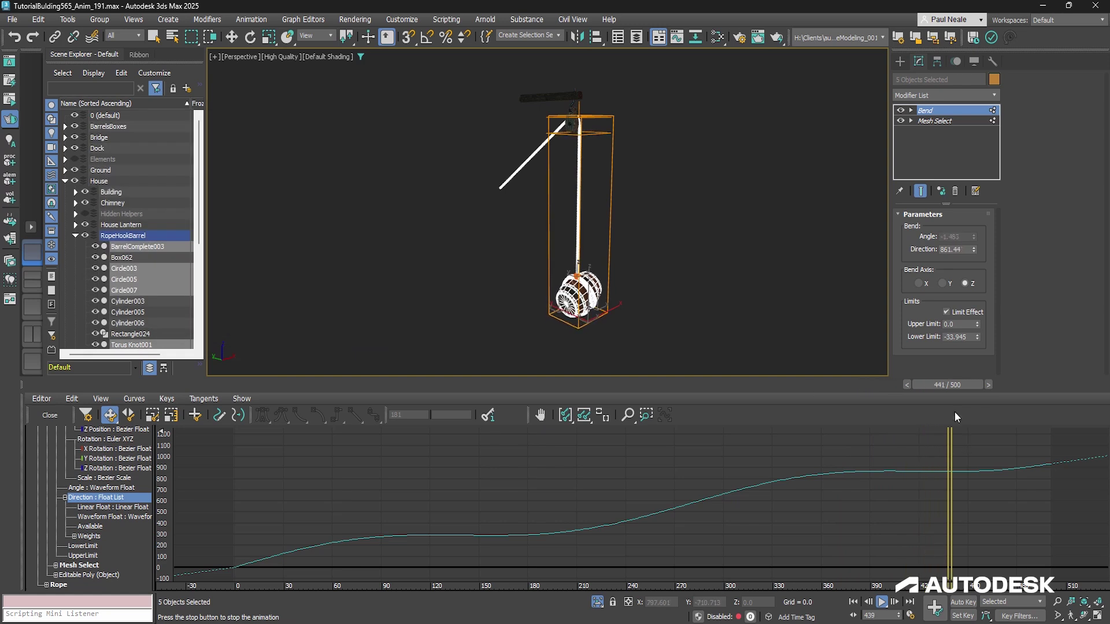
pyautogui.moveTo(849, 386)
pyautogui.mouseDown()
pyautogui.moveTo(77, 373)
pyautogui.moveTo(237, 383)
pyautogui.moveTo(97, 399)
pyautogui.moveTo(225, 384)
pyautogui.mouseUp()
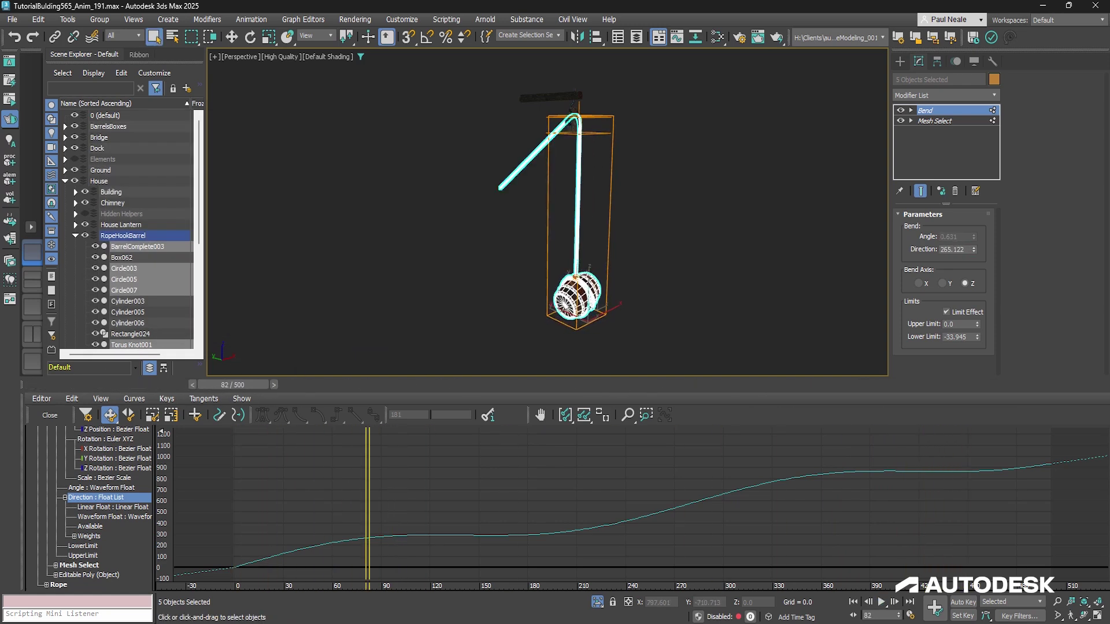